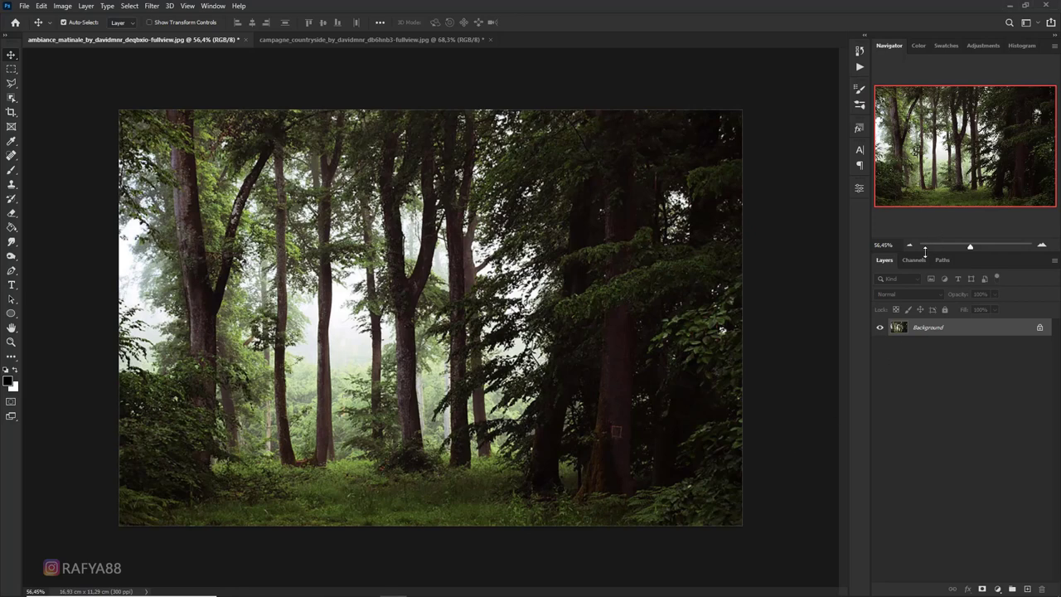
Shrink the Navigator panel and duplicate the forest Background onto Layer 1 with Ctrl+J
{"action": "left_click_drag", "start_coordinate": [939, 241], "coordinate": [930, 190]}
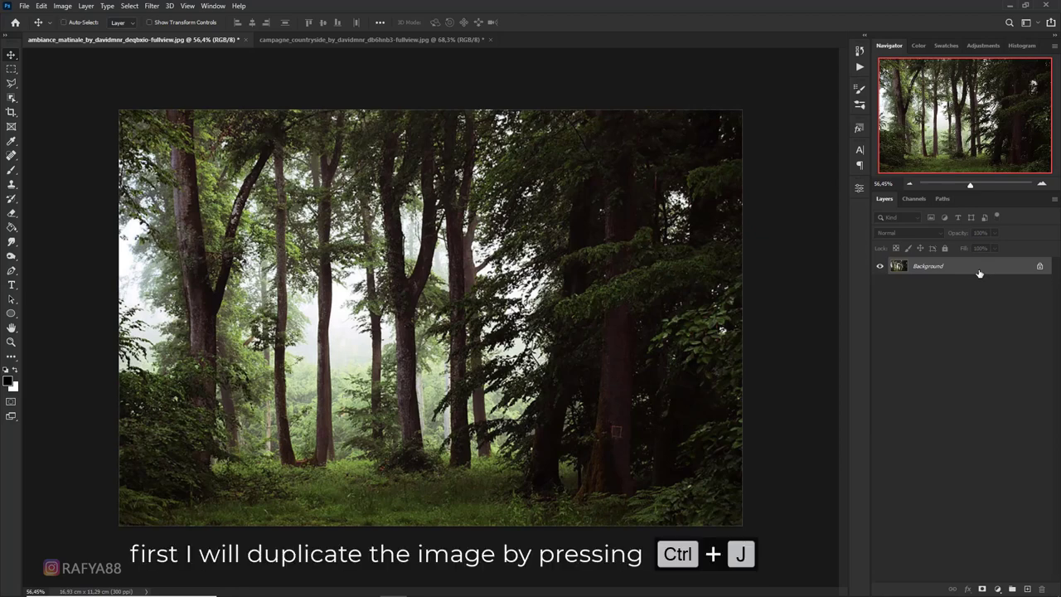
{"action": "key", "text": "ctrl+j"}
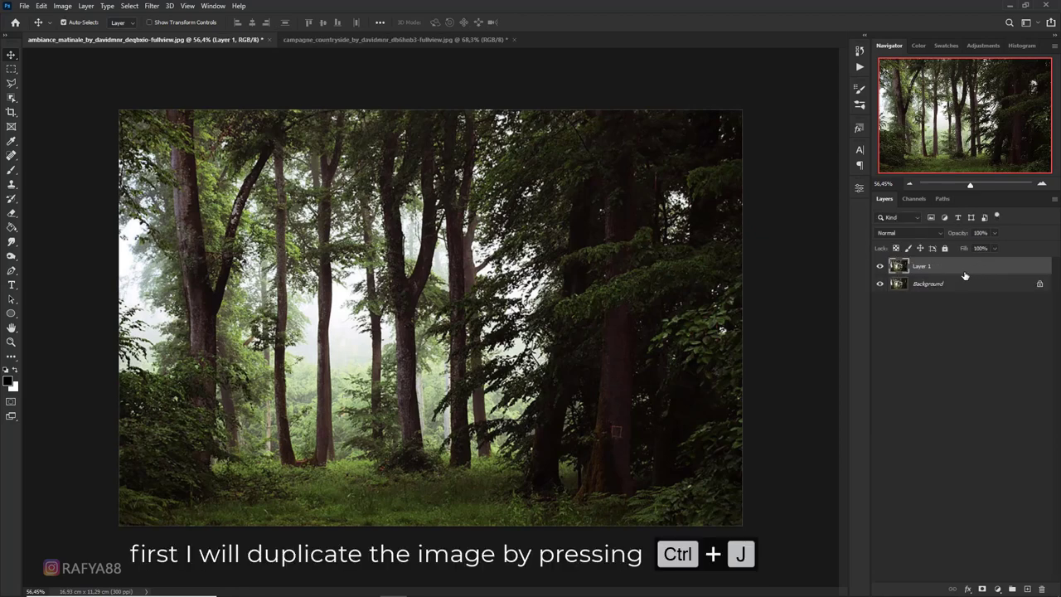
{"action": "key", "text": "ctrl+plus"}
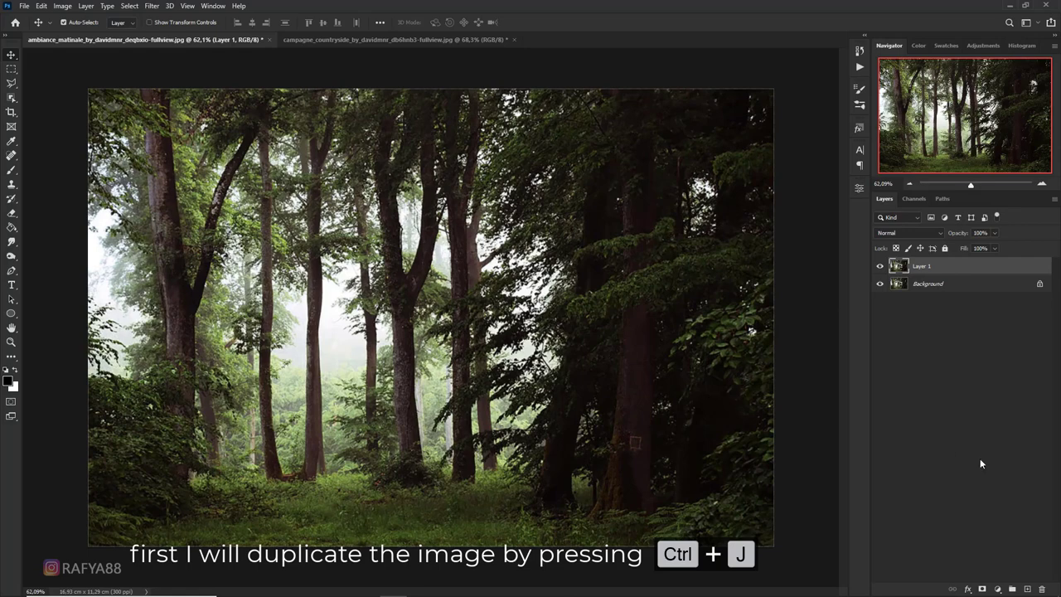
{"action": "left_click", "coordinate": [997, 589]}
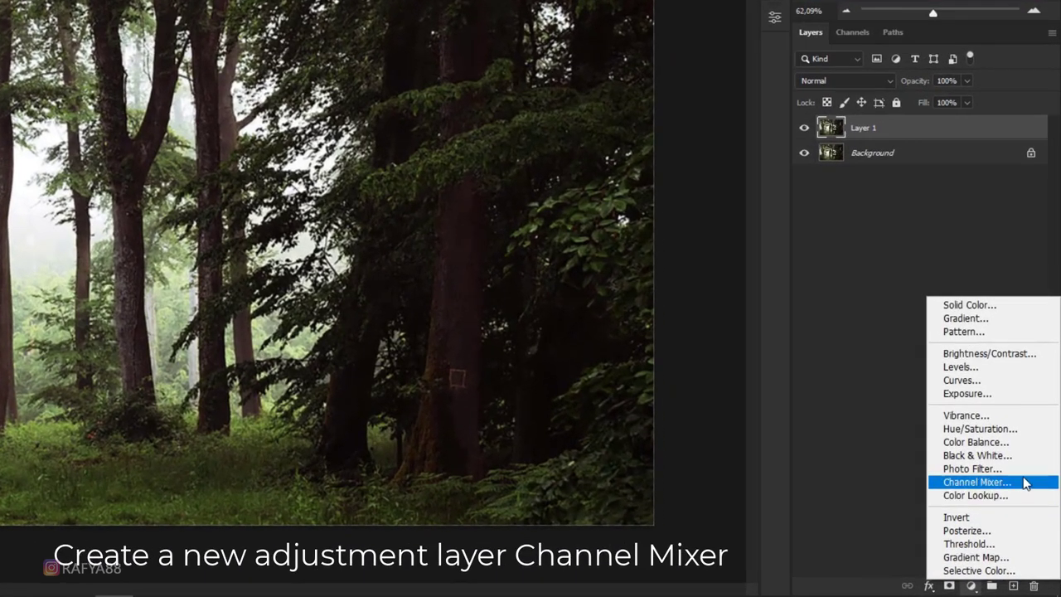
Add a Channel Mixer layer with Red output set to Red +12, Green +200, Blue -127
{"action": "left_click", "coordinate": [1025, 483]}
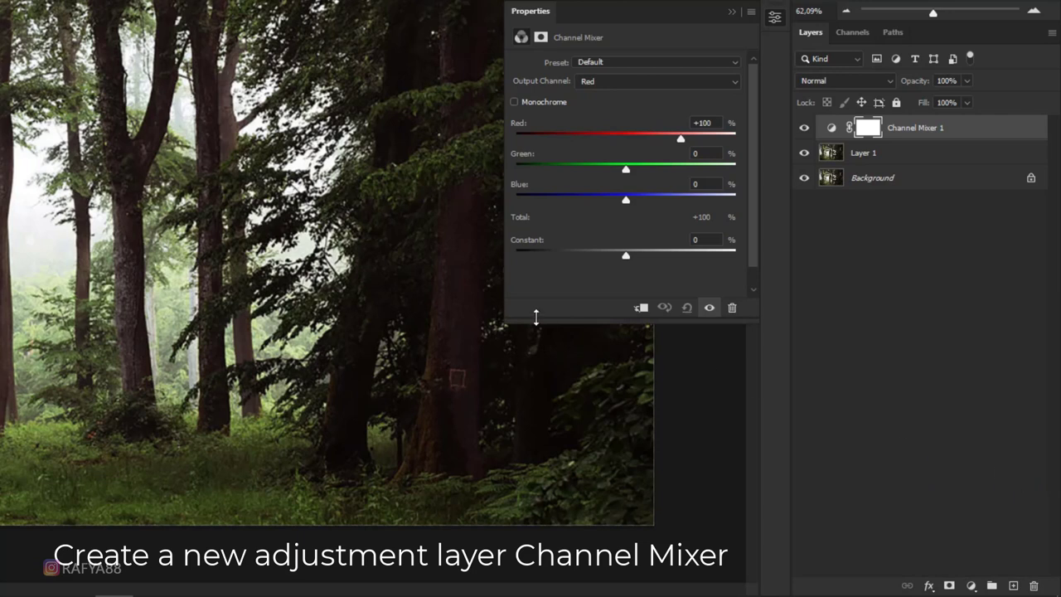
{"action": "left_click", "coordinate": [607, 83]}
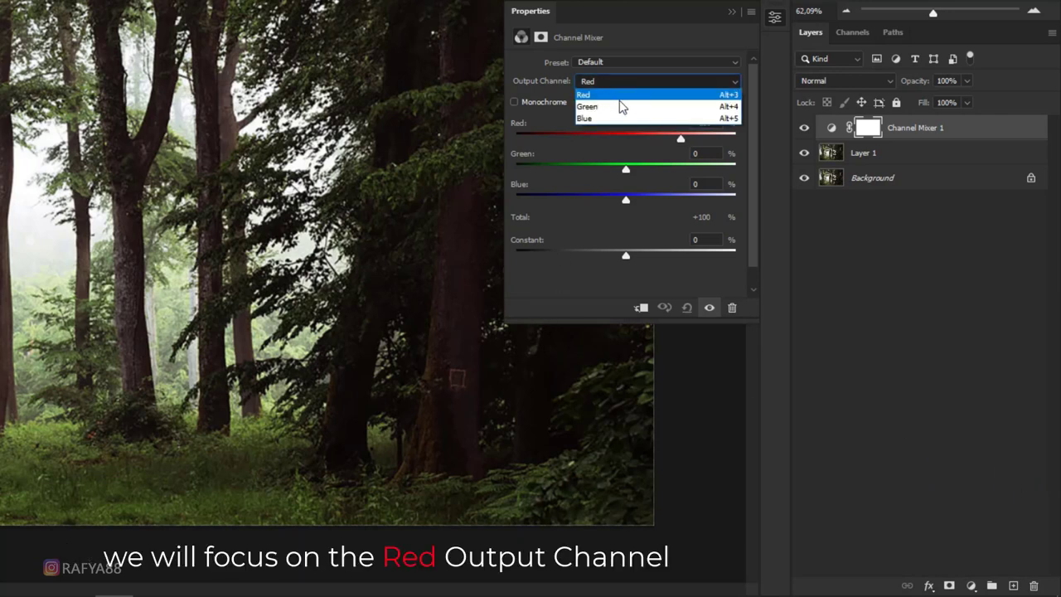
{"action": "left_click", "coordinate": [642, 96]}
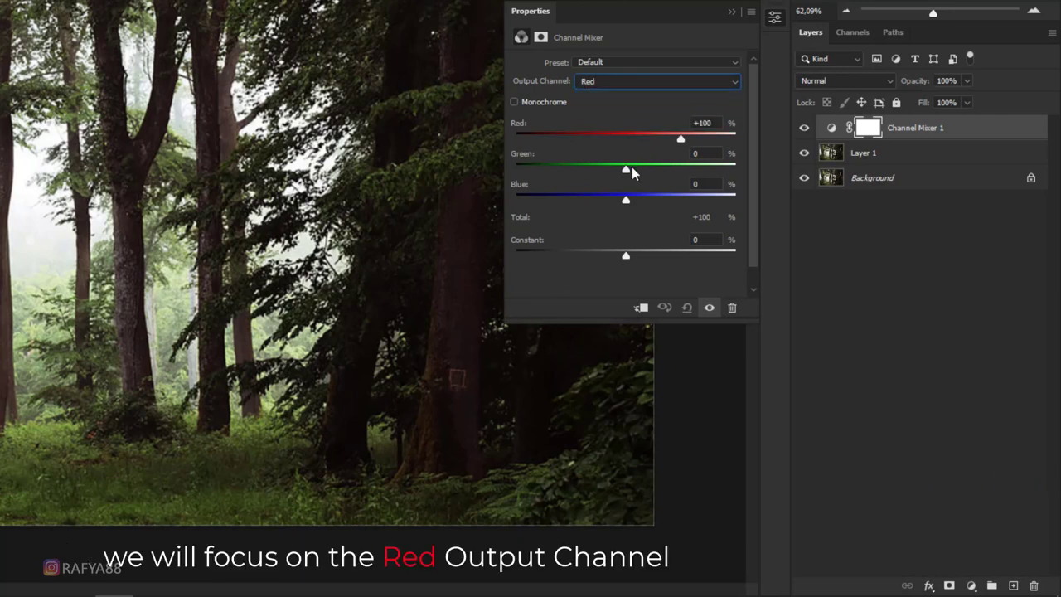
{"action": "left_click_drag", "start_coordinate": [629, 169], "coordinate": [717, 171]}
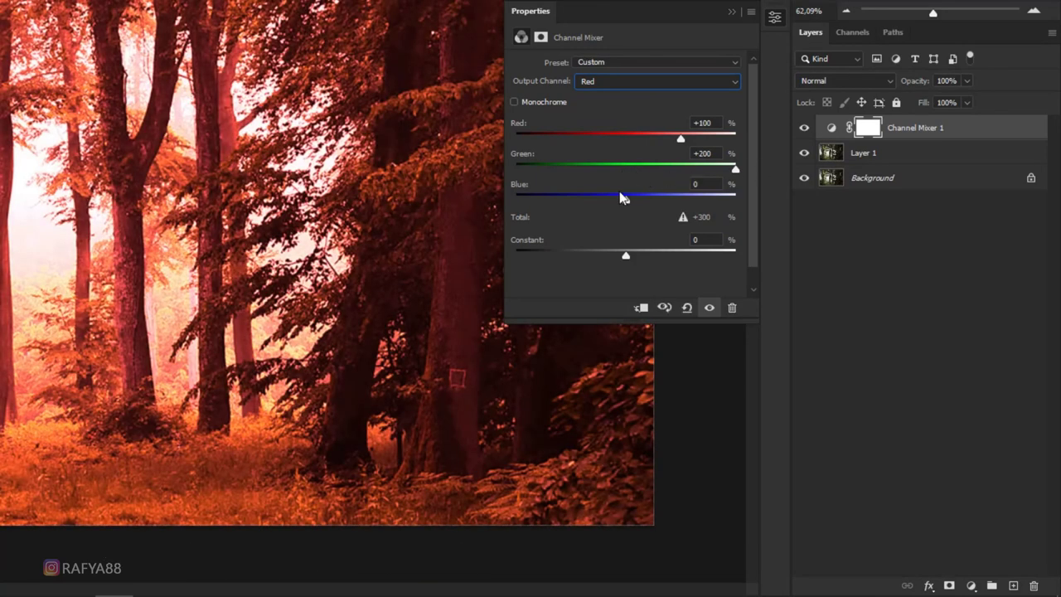
{"action": "mouse_move", "coordinate": [626, 199]}
{"action": "left_mouse_down"}
{"action": "mouse_move", "coordinate": [508, 199]}
{"action": "mouse_move", "coordinate": [555, 200]}
{"action": "left_mouse_up"}
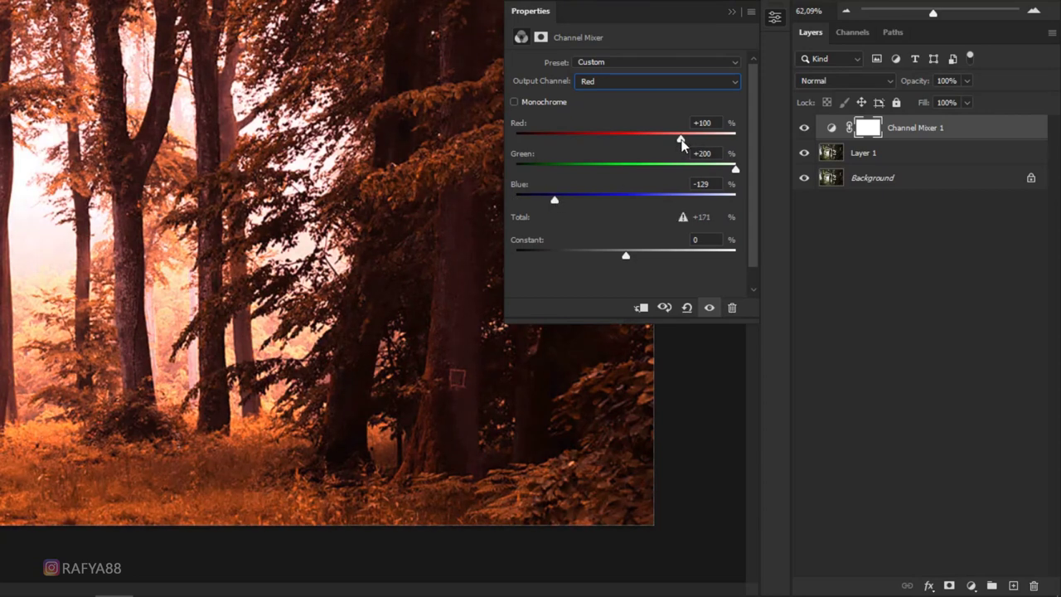
{"action": "left_click_drag", "start_coordinate": [681, 139], "coordinate": [629, 139]}
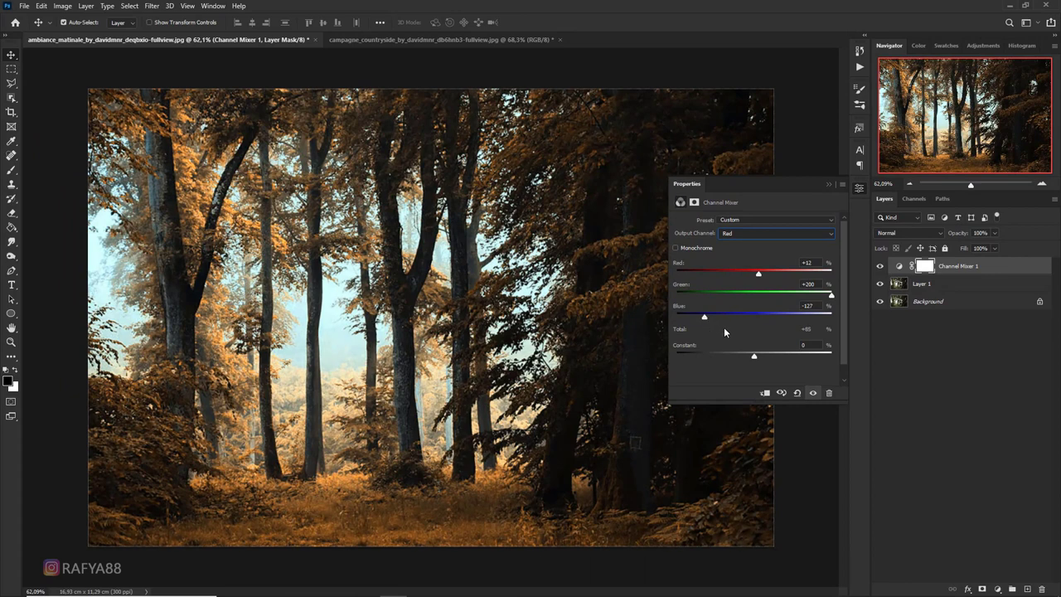
{"action": "left_click", "coordinate": [1002, 271]}
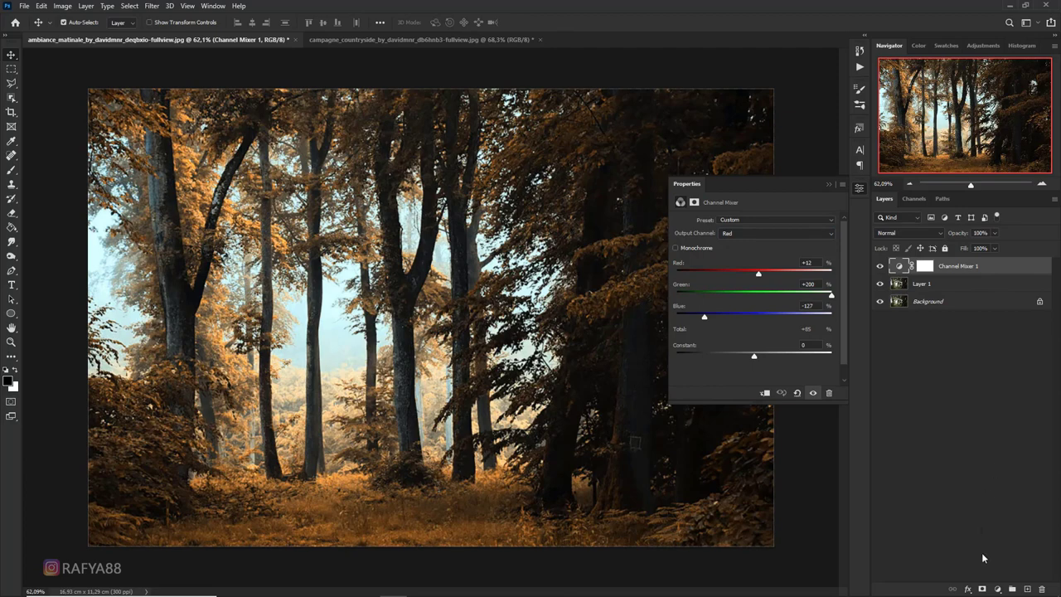
{"action": "left_click", "coordinate": [998, 589]}
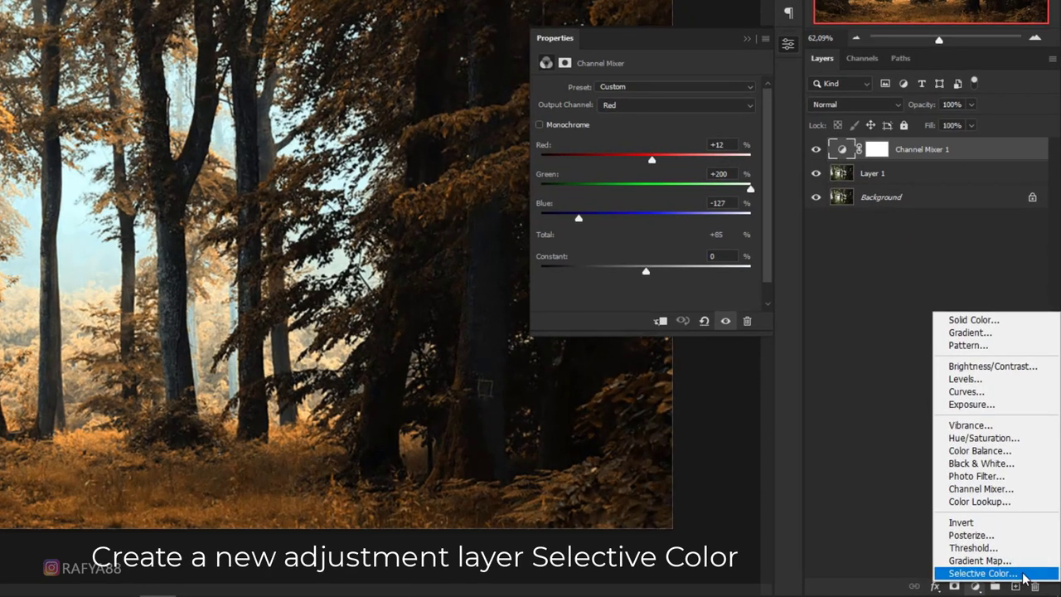
Add a Selective Color layer setting Reds to Cyan -100, Yellow +100, Black +100
{"action": "left_click", "coordinate": [1025, 574]}
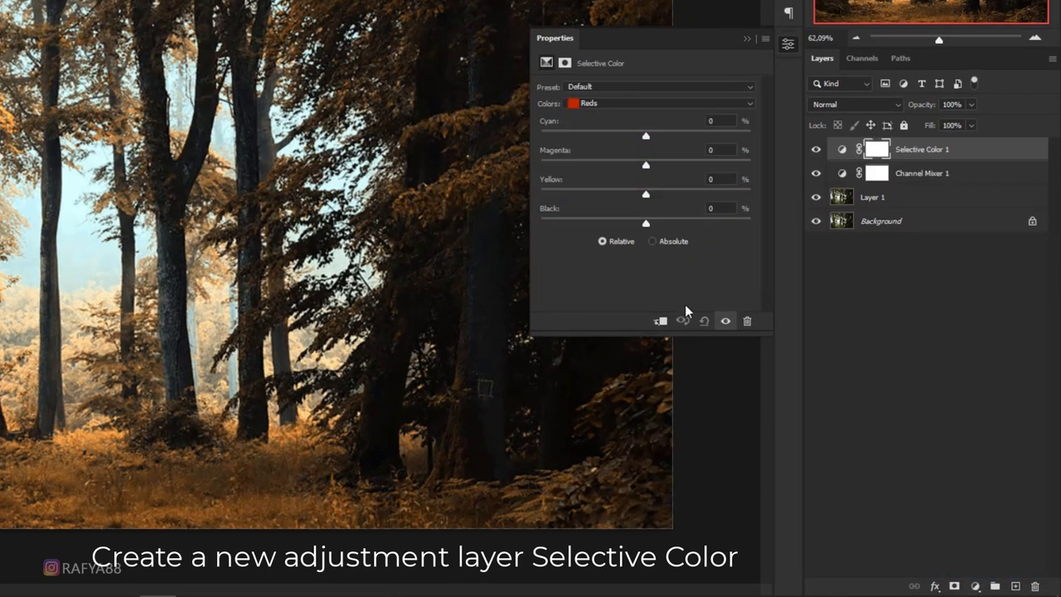
{"action": "left_click", "coordinate": [612, 103]}
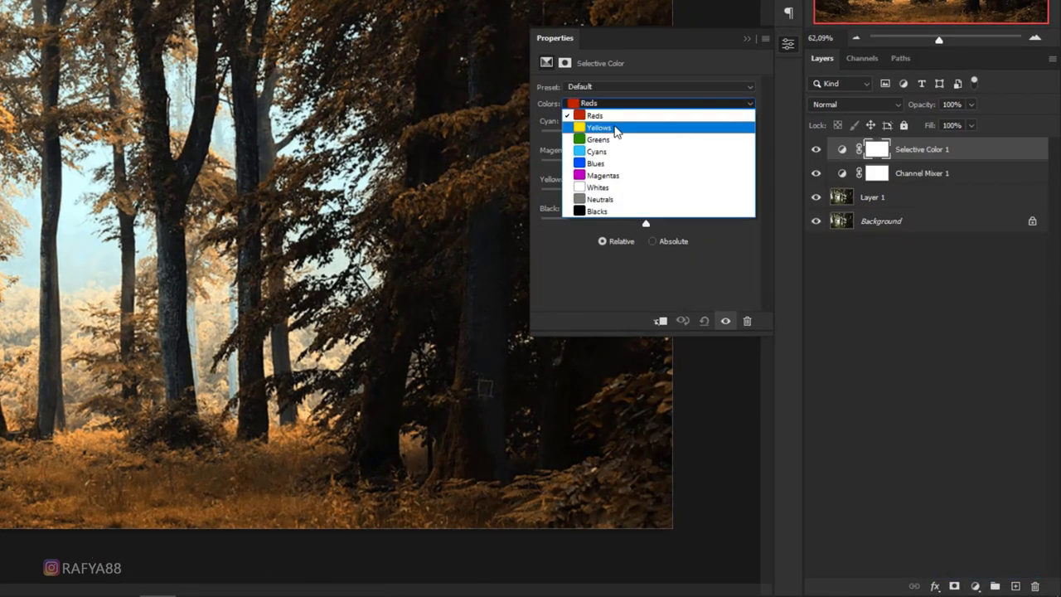
{"action": "left_click", "coordinate": [643, 116]}
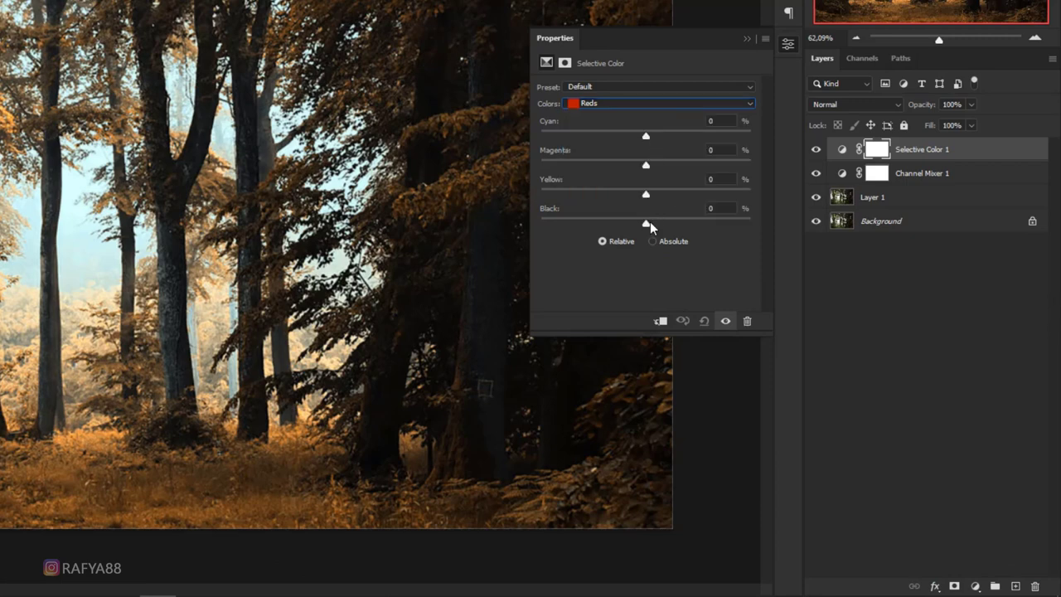
{"action": "left_click_drag", "start_coordinate": [648, 223], "coordinate": [751, 223]}
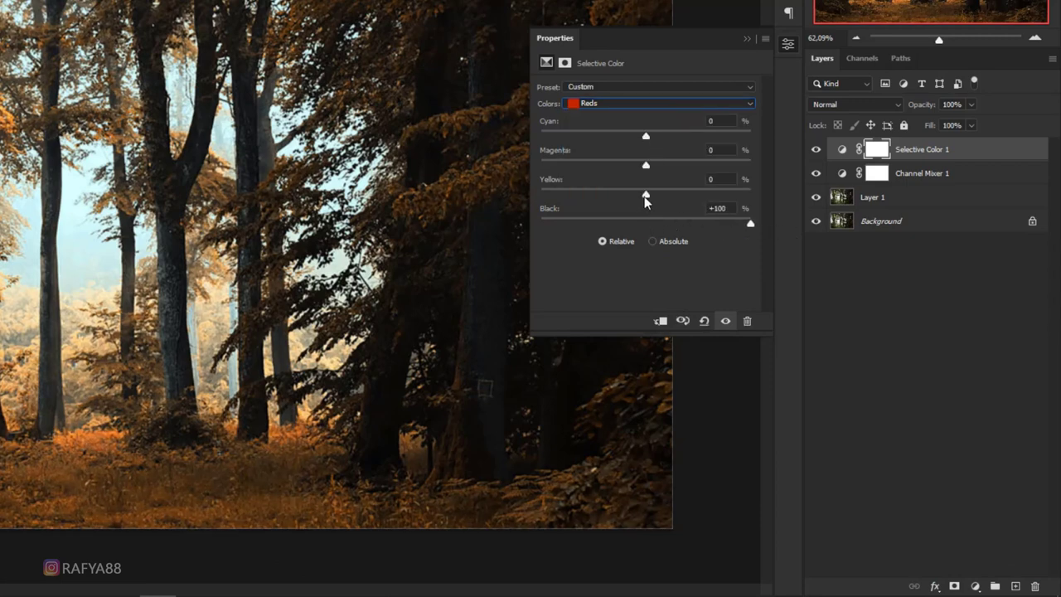
{"action": "left_click_drag", "start_coordinate": [646, 196], "coordinate": [795, 199]}
{"action": "left_click_drag", "start_coordinate": [646, 136], "coordinate": [485, 134]}
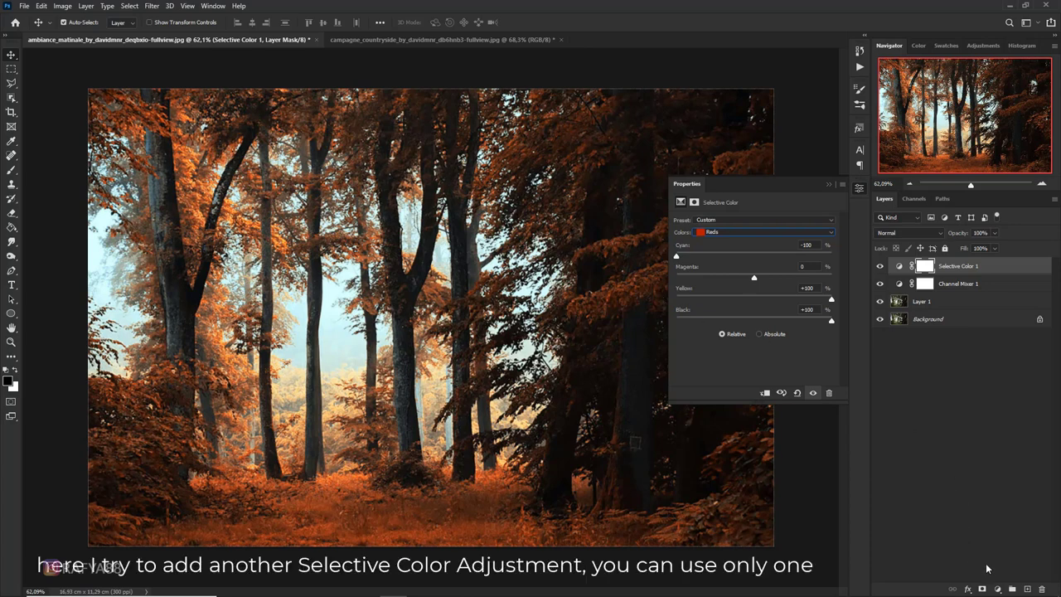
{"action": "left_click", "coordinate": [998, 589]}
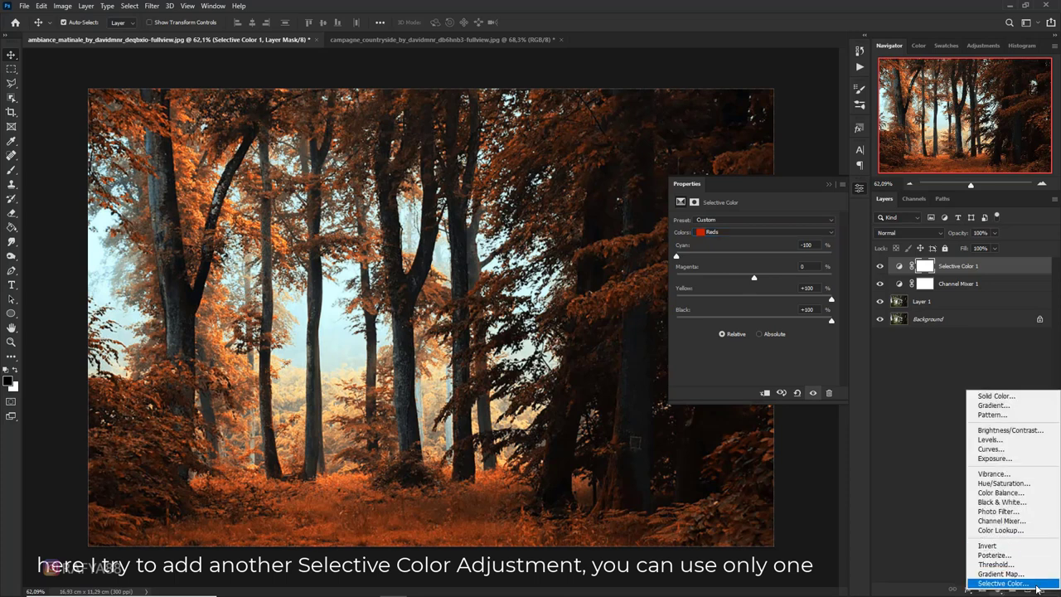
Add a second Selective Color layer setting Yellows to Cyan -100, Magenta +100, Black +100
{"action": "left_click", "coordinate": [1004, 583]}
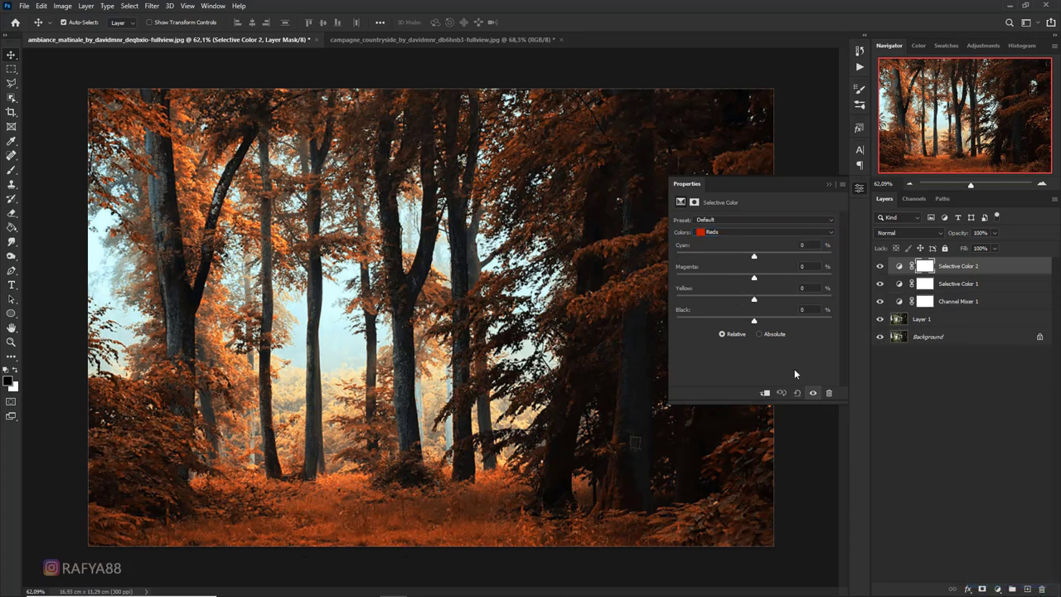
{"action": "left_click", "coordinate": [733, 232]}
{"action": "left_click", "coordinate": [736, 246]}
{"action": "left_click_drag", "start_coordinate": [753, 258], "coordinate": [638, 259]}
{"action": "left_click_drag", "start_coordinate": [756, 281], "coordinate": [826, 282]}
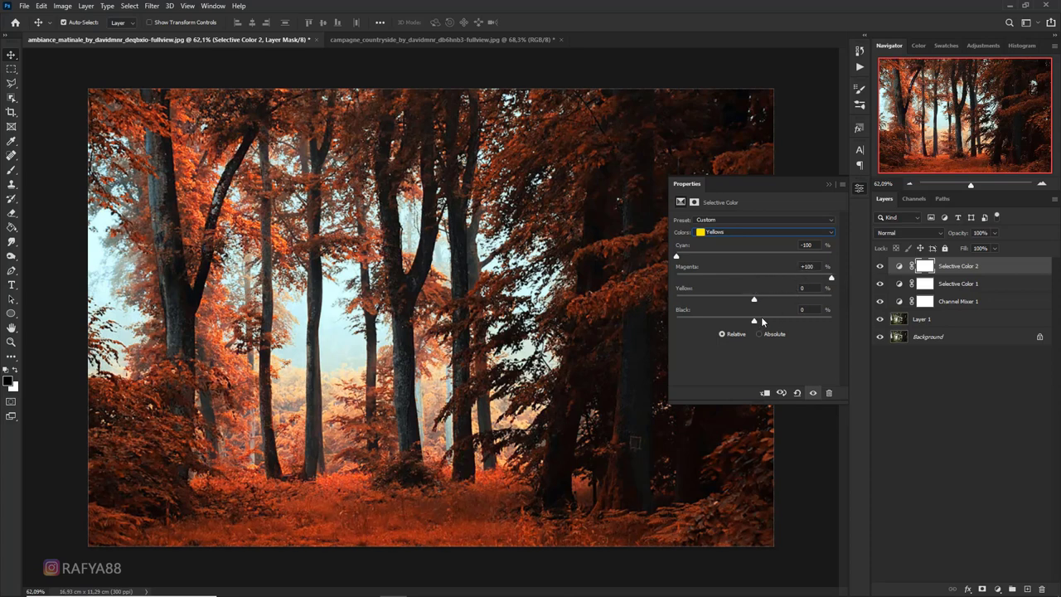
{"action": "left_click_drag", "start_coordinate": [770, 319], "coordinate": [869, 318]}
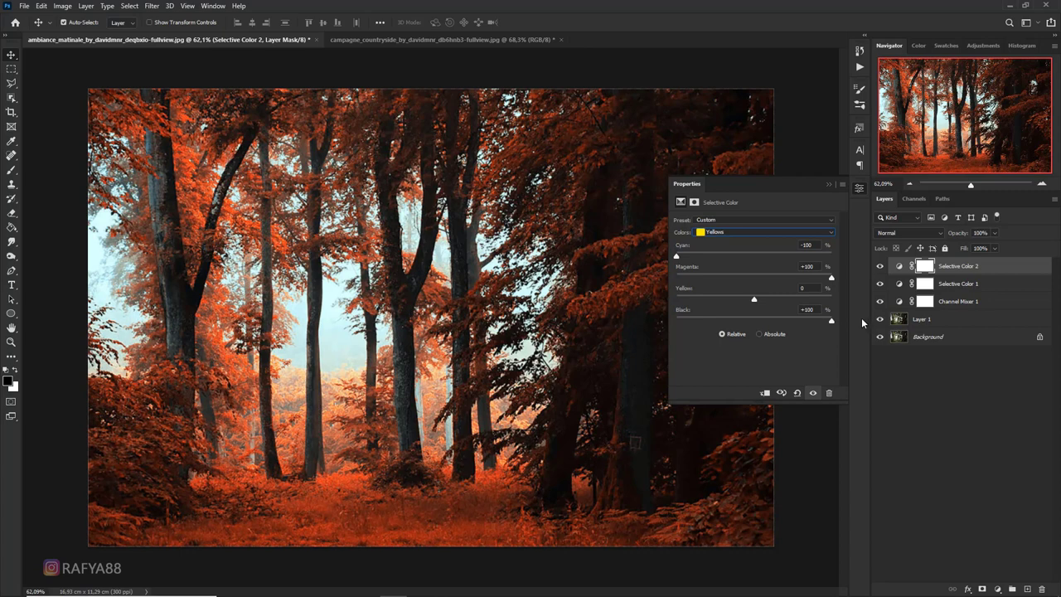
Lower Selective Color 2's opacity to 74% and compare it on and off
{"action": "left_click", "coordinate": [941, 266]}
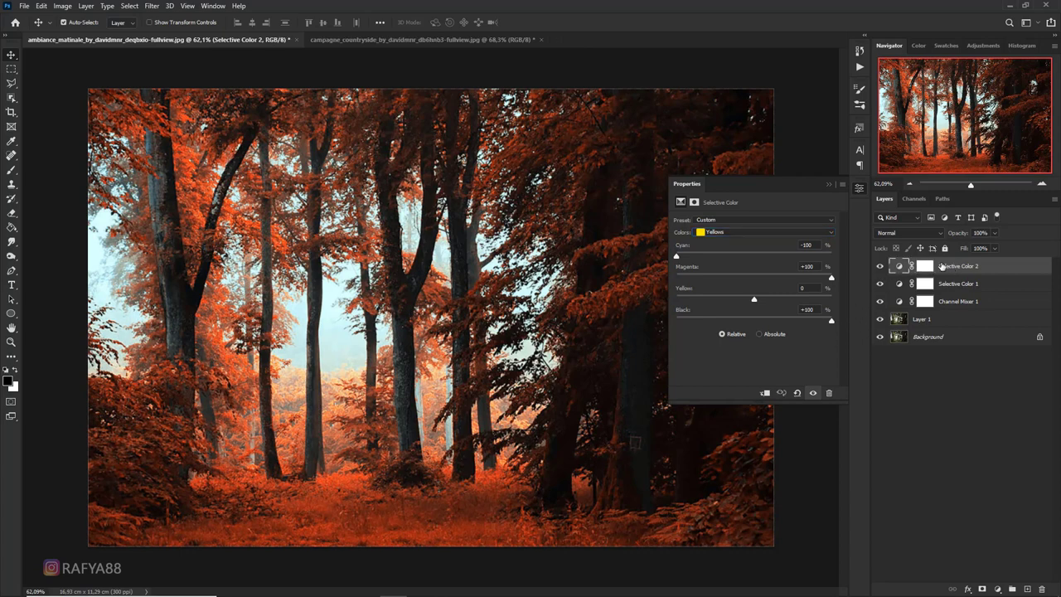
{"action": "left_click_drag", "start_coordinate": [963, 237], "coordinate": [947, 238]}
{"action": "left_click", "coordinate": [880, 267]}
{"action": "left_click", "coordinate": [879, 266]}
{"action": "left_click", "coordinate": [859, 187]}
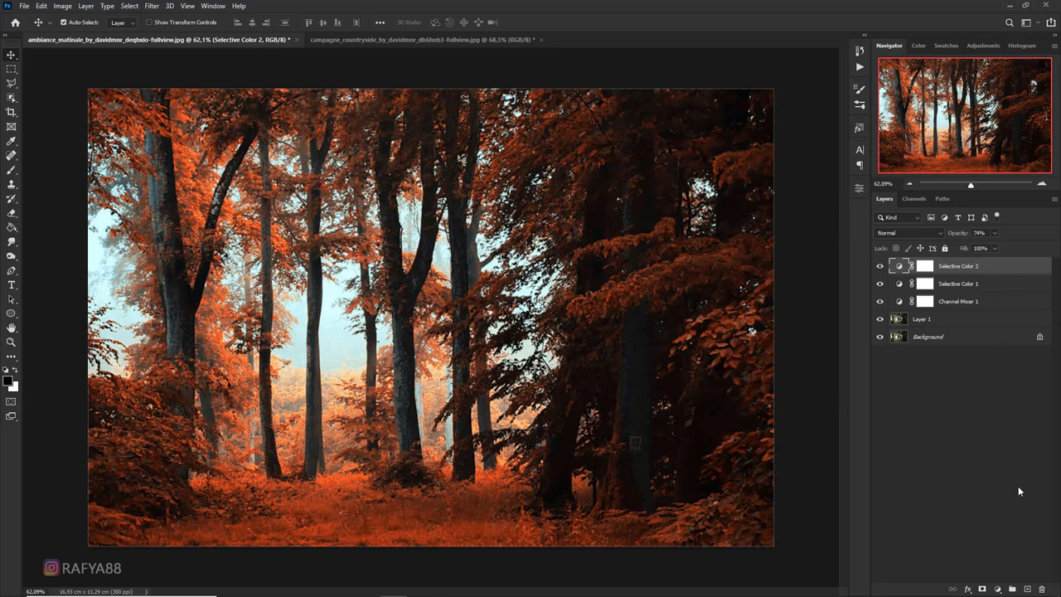
Create Layer 2 and pick a pale beige foreground colour for the Brush tool
{"action": "left_click", "coordinate": [1027, 588]}
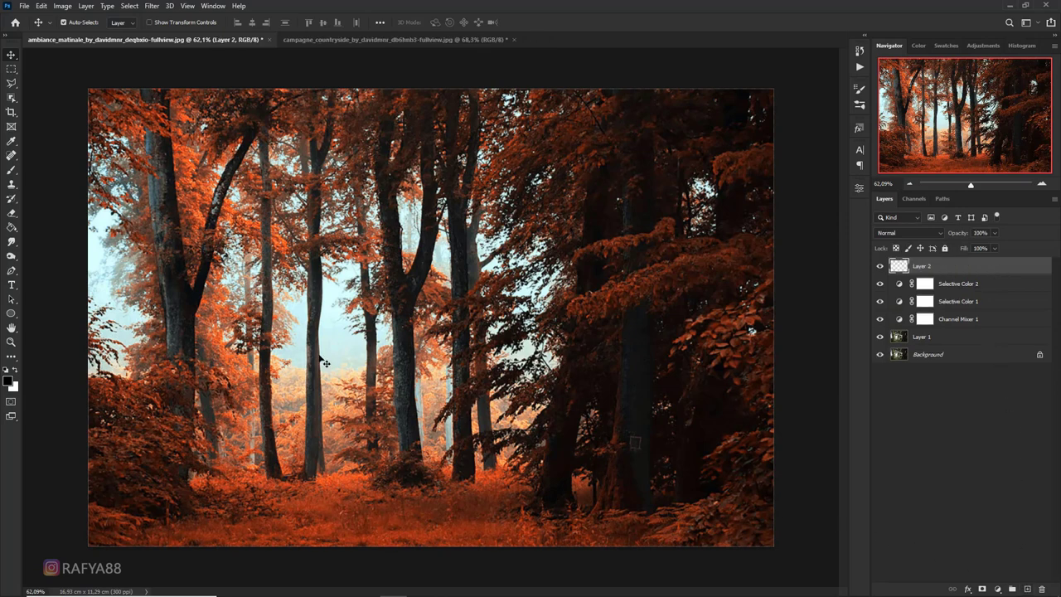
{"action": "left_click", "coordinate": [17, 173]}
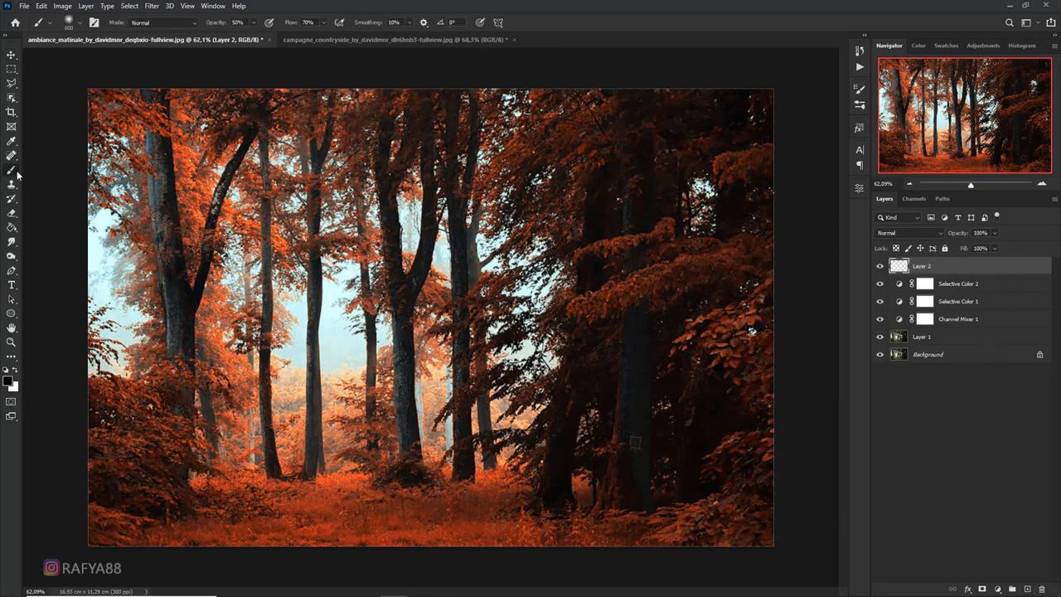
{"action": "left_click", "coordinate": [7, 381]}
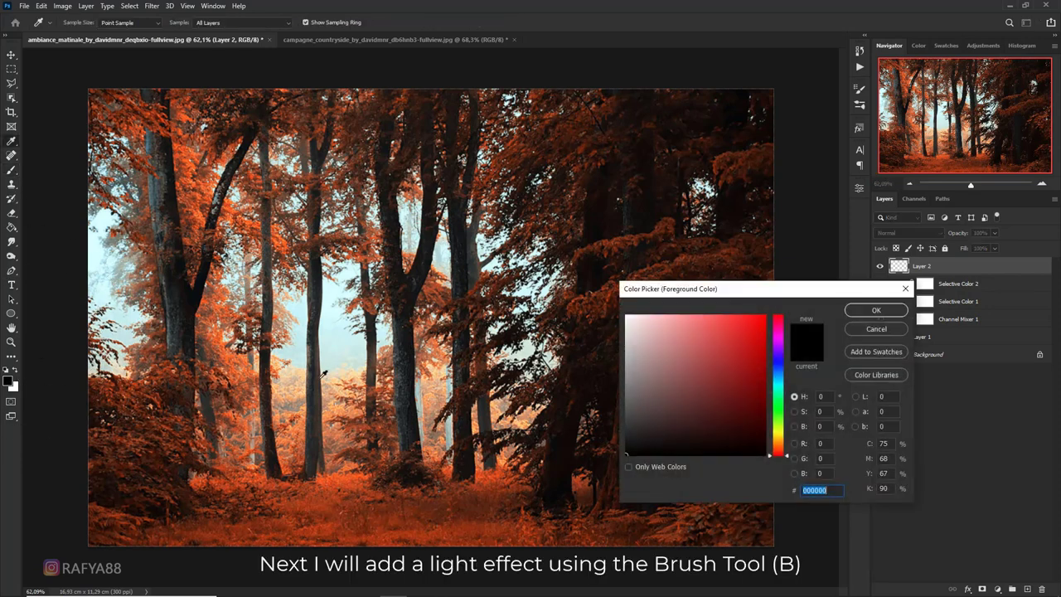
{"action": "left_click", "coordinate": [336, 342]}
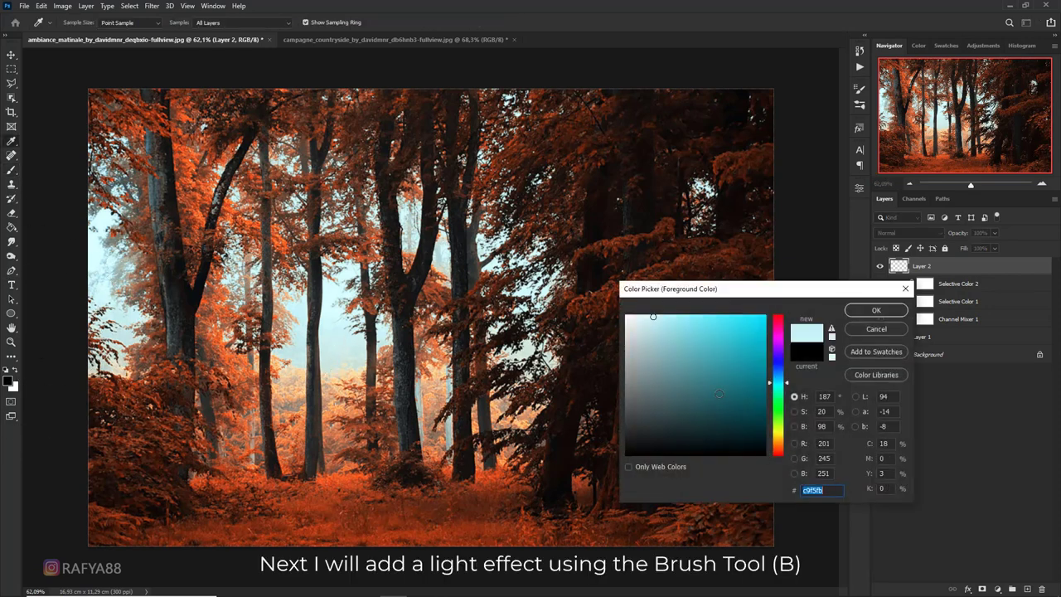
{"action": "left_click", "coordinate": [779, 440]}
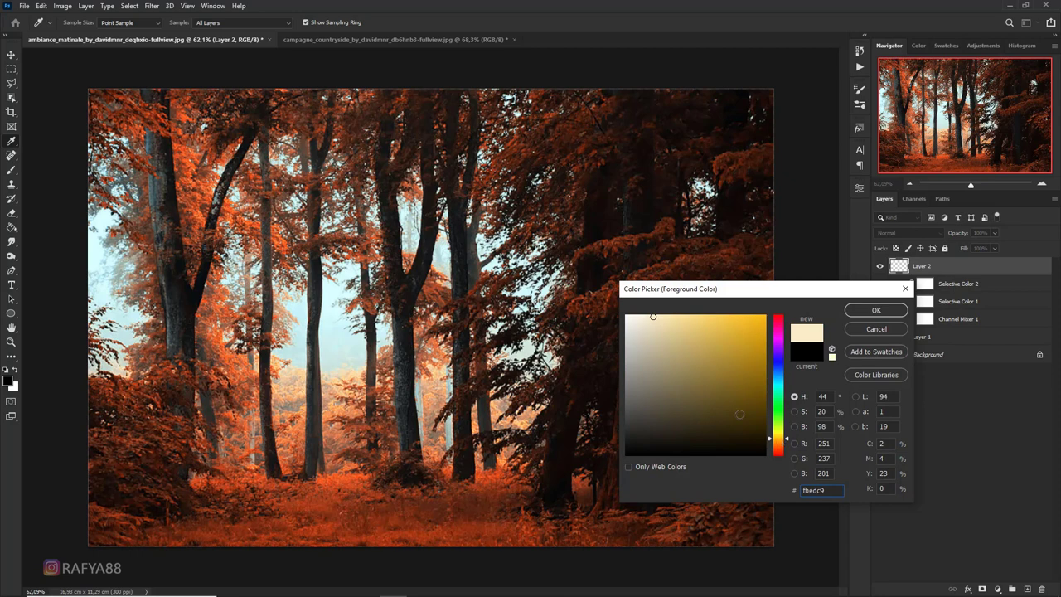
{"action": "left_click_drag", "start_coordinate": [675, 318], "coordinate": [681, 327]}
{"action": "left_click", "coordinate": [876, 310]}
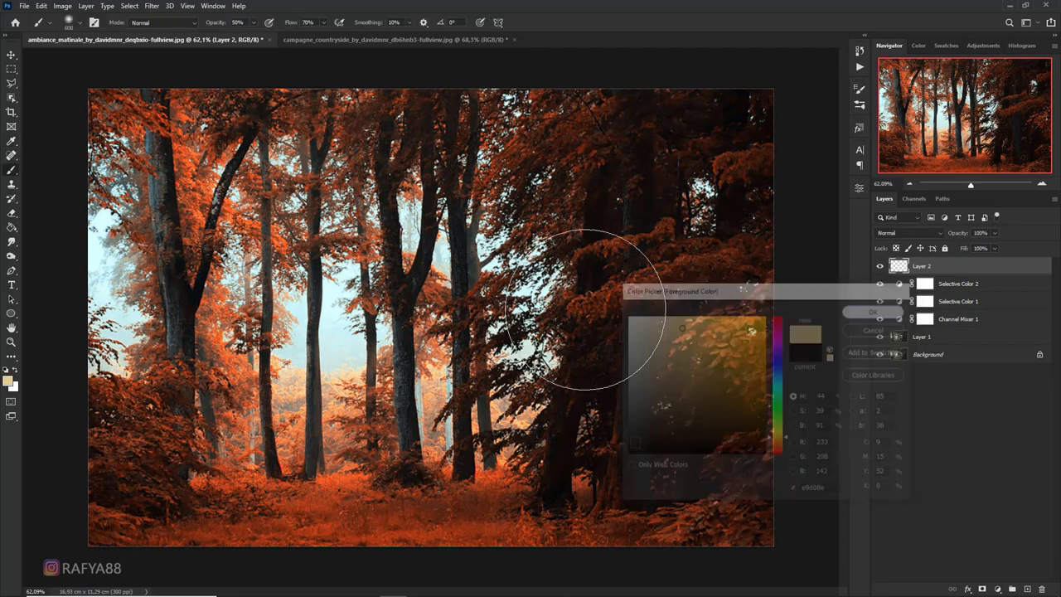
Paint a soft beige glow at 100% opacity in the forest centre, blended as Overlay
{"action": "key", "text": "bracketright"}
{"action": "key", "text": "bracketright"}
{"action": "key", "text": "bracketright"}
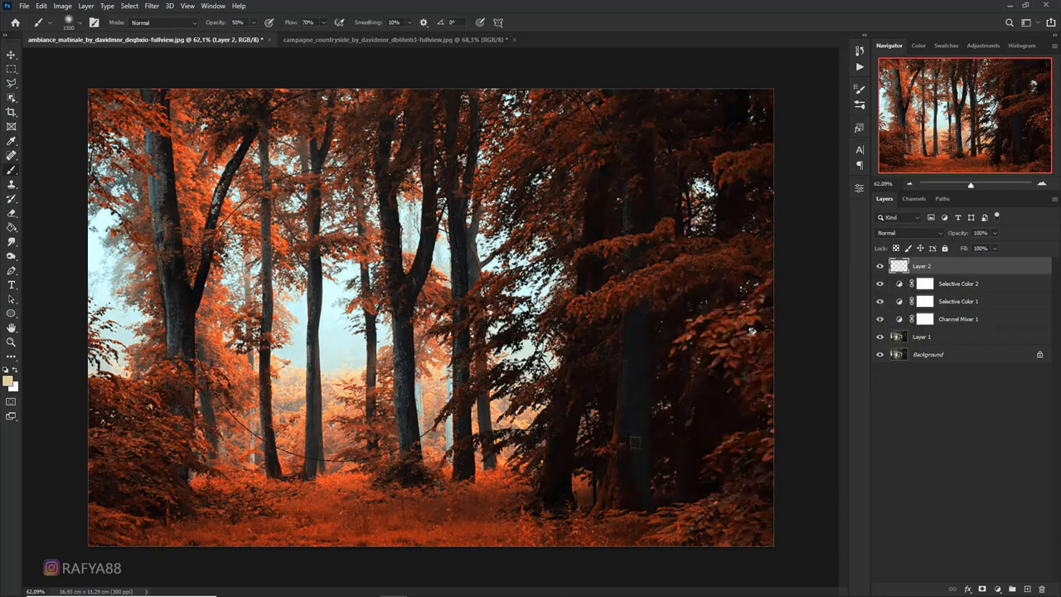
{"action": "key", "text": "bracketleft"}
{"action": "key", "text": "bracketleft"}
{"action": "key", "text": "0"}
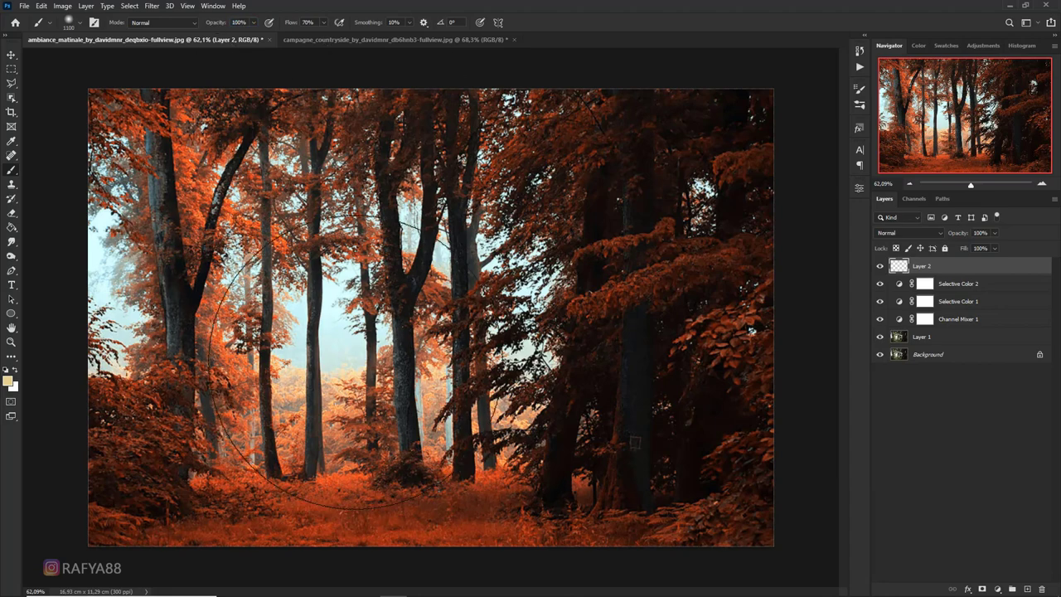
{"action": "left_click", "coordinate": [332, 348]}
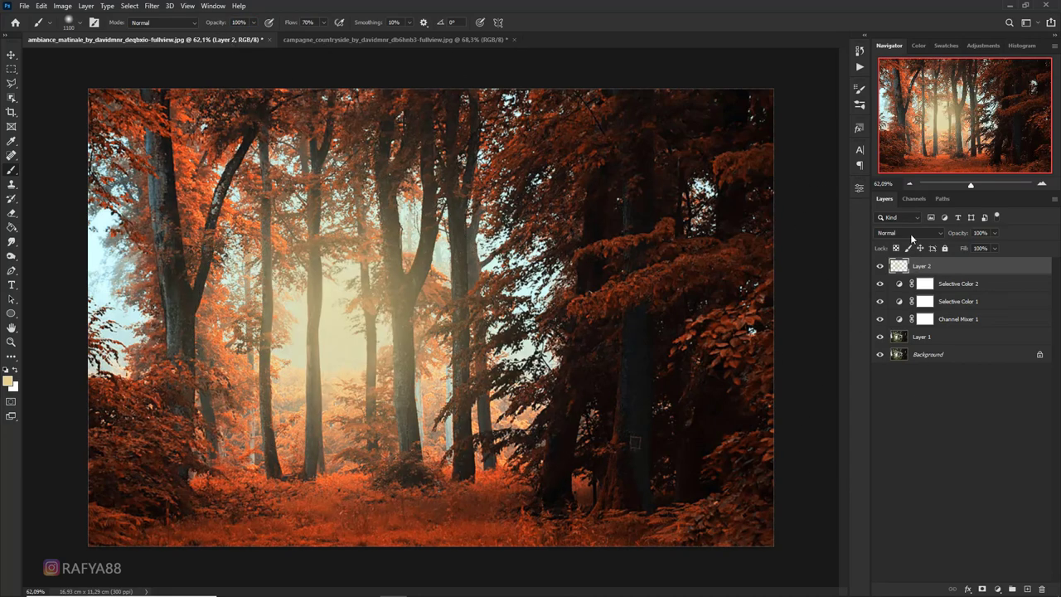
{"action": "left_click", "coordinate": [910, 233]}
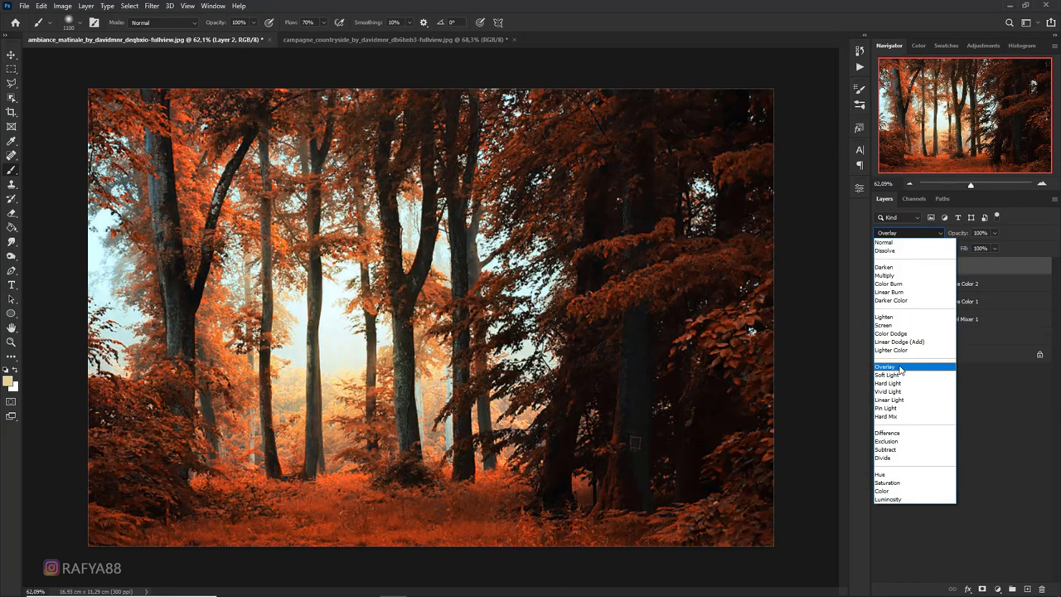
{"action": "left_click", "coordinate": [900, 368]}
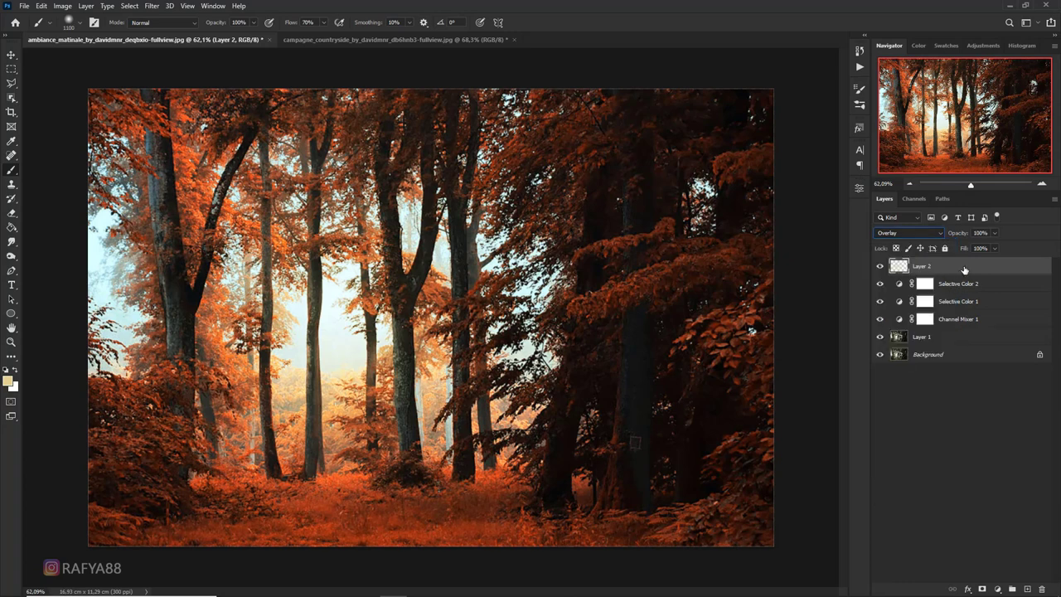
Duplicate the glow layer and set Layer 2 copy to Screen blend mode
{"action": "key", "text": "ctrl+j"}
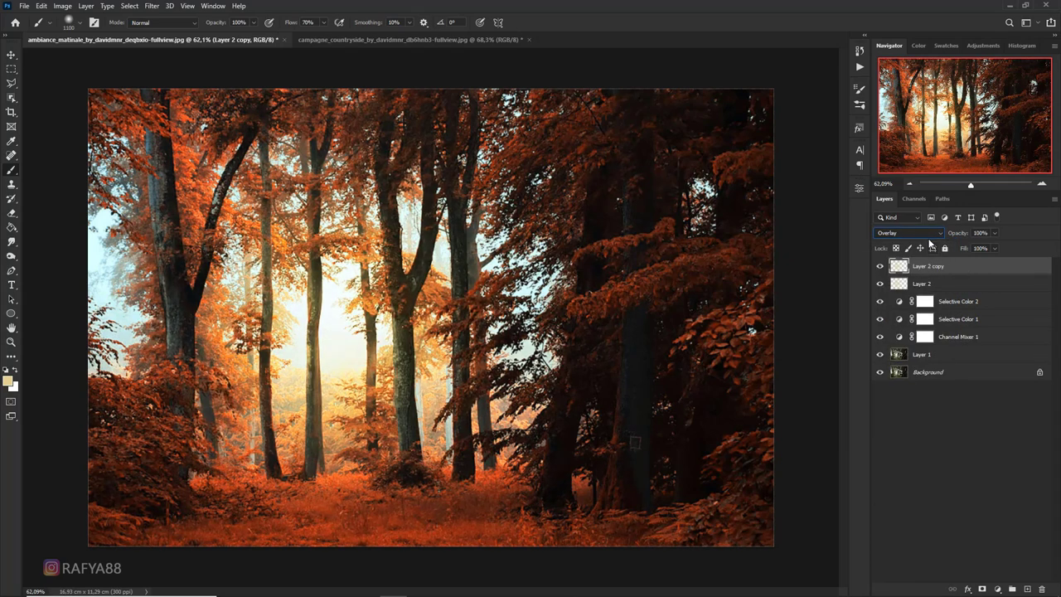
{"action": "left_click", "coordinate": [931, 235]}
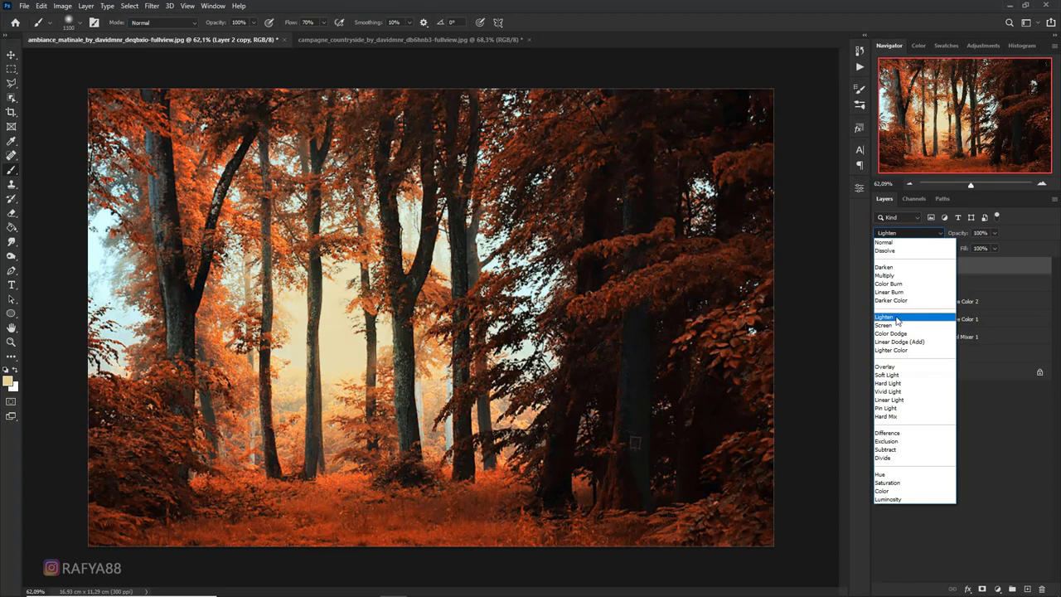
{"action": "left_click", "coordinate": [898, 329]}
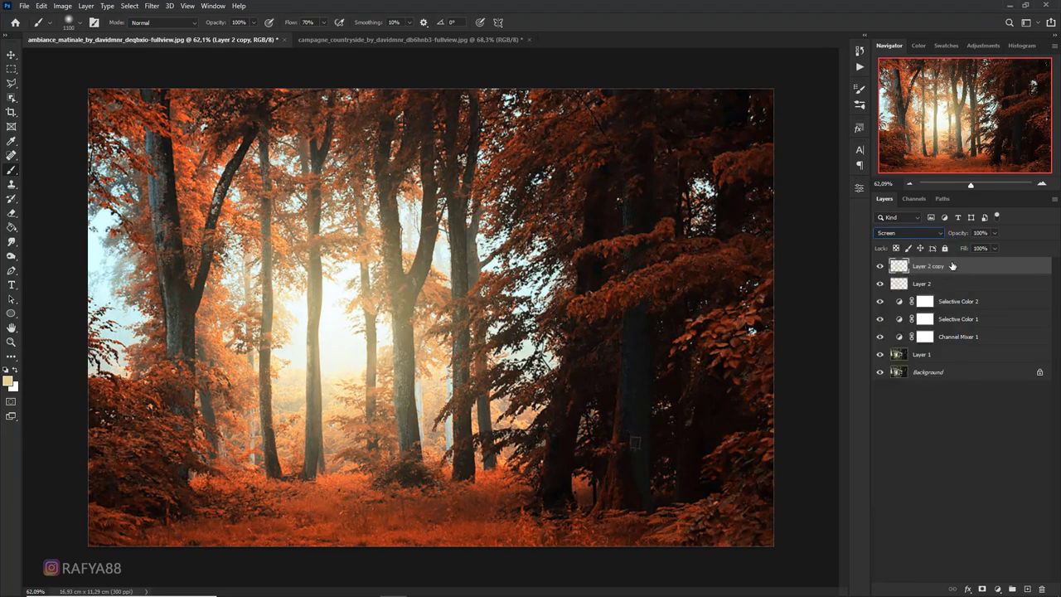
Scale Layer 2 copy down slightly about its centre
{"action": "key", "text": "ctrl+t"}
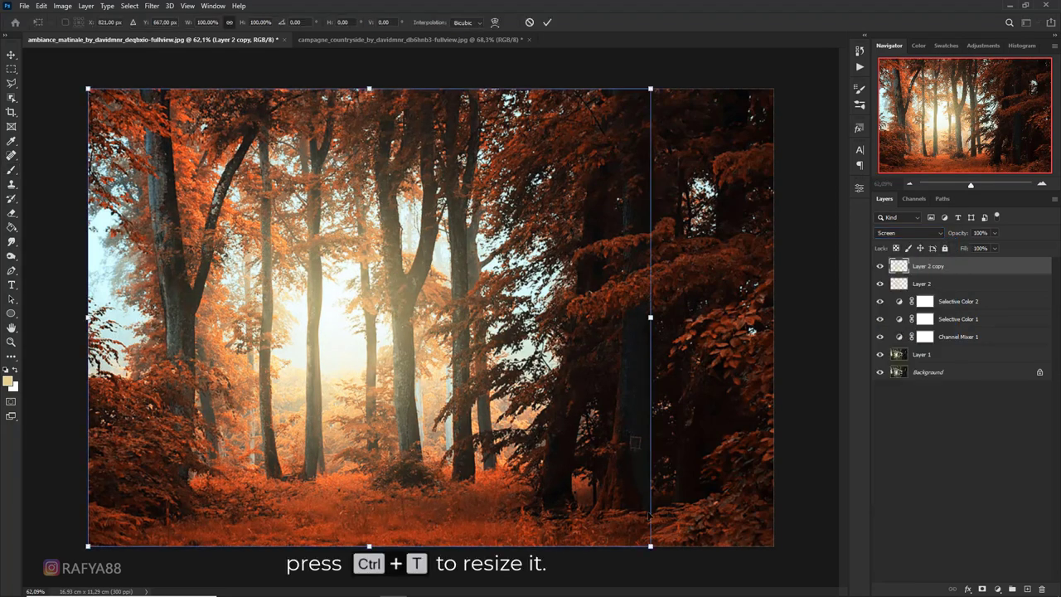
{"action": "left_click_drag", "start_coordinate": [651, 545], "coordinate": [596, 502]}
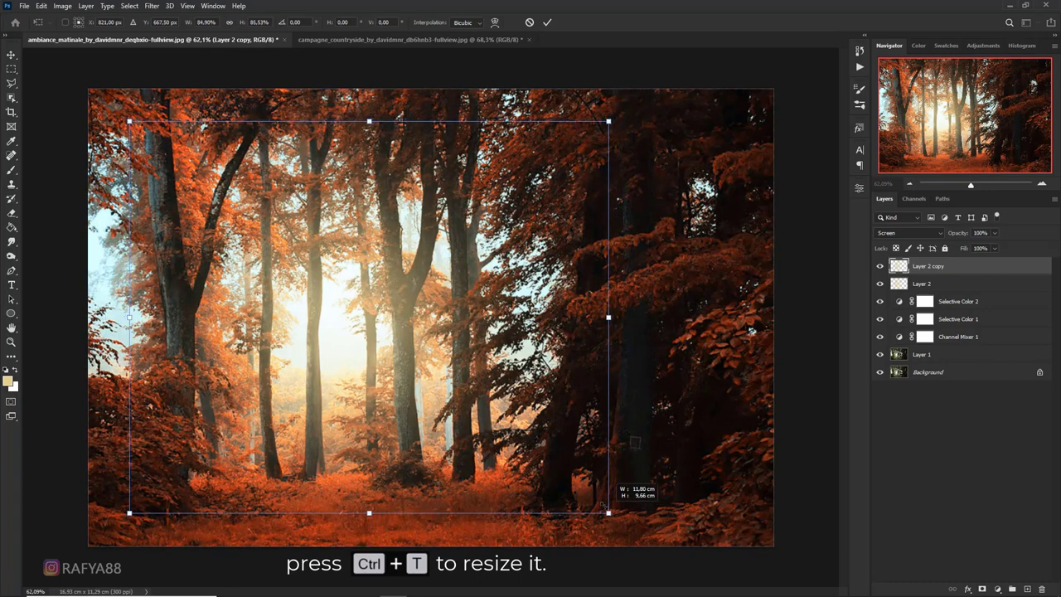
{"action": "key", "text": "Return"}
{"action": "key", "text": "b"}
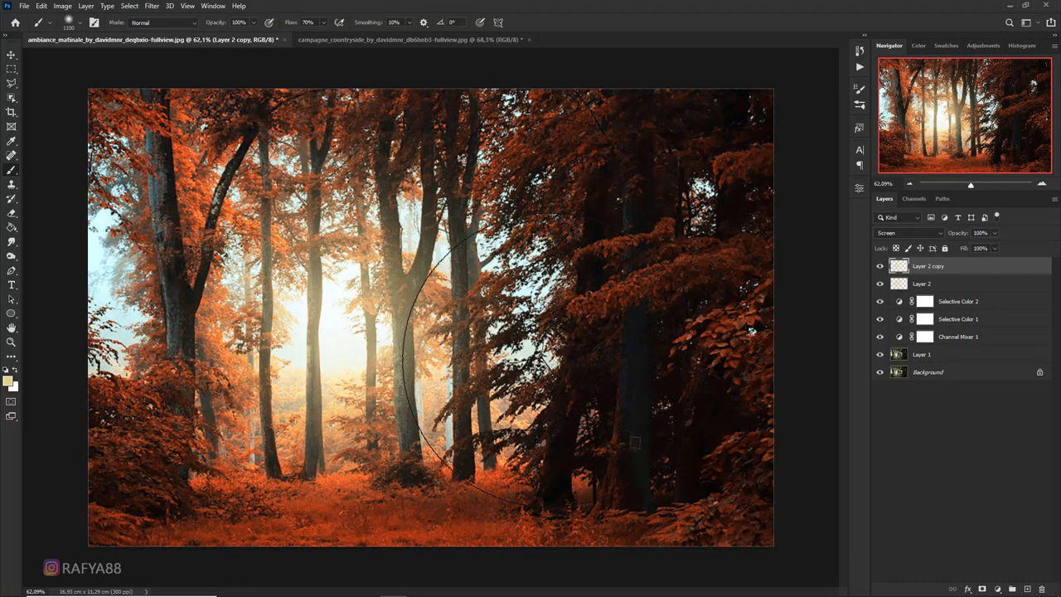
{"action": "scroll", "coordinate": [431, 322], "scroll_direction": "down", "scroll_amount": 3}
{"action": "scroll", "coordinate": [661, 324], "scroll_direction": "down", "scroll_amount": 1}
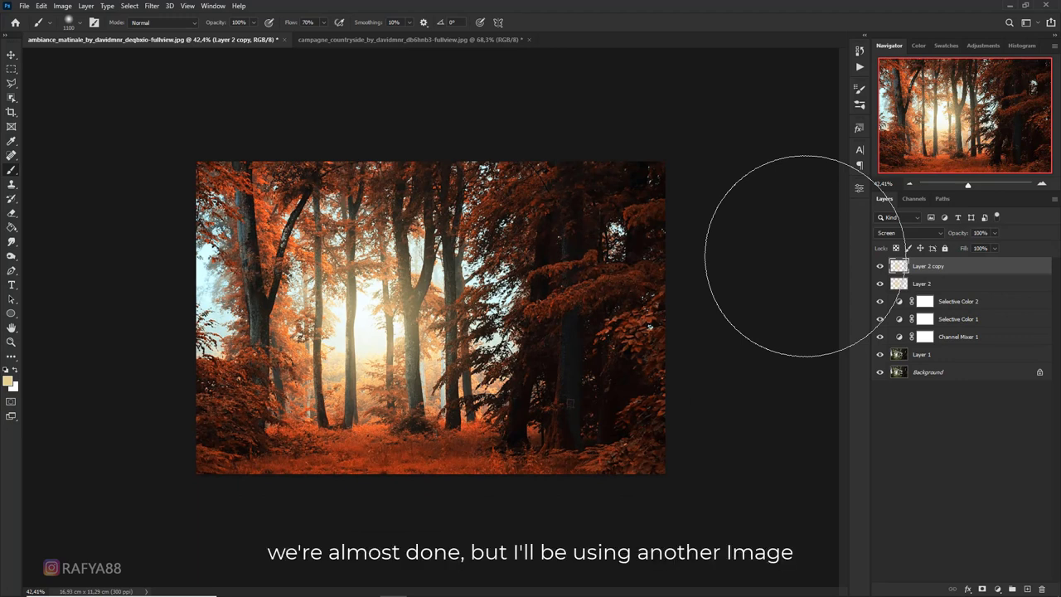
Group the effect layers from Channel Mixer 1 upward into Group 1
{"action": "left_click", "coordinate": [975, 338], "text": "shift"}
{"action": "key", "text": "ctrl+g"}
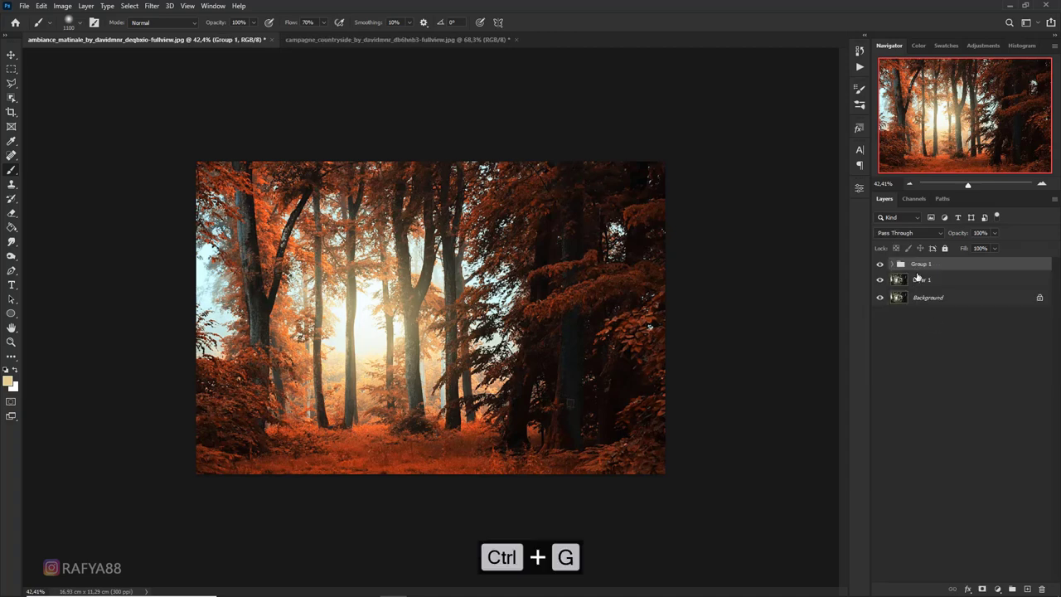
{"action": "left_click", "coordinate": [880, 265]}
{"action": "left_click", "coordinate": [881, 266]}
{"action": "left_click", "coordinate": [923, 280]}
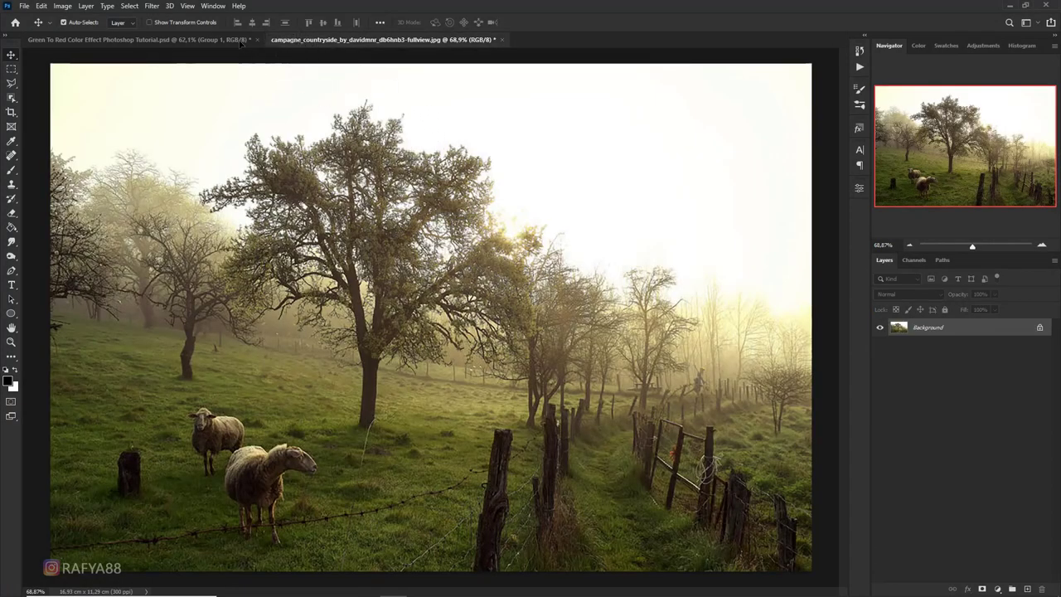
Bring the sheep field photo in as Layer 3 and place it beneath Group 1
{"action": "left_click", "coordinate": [236, 40]}
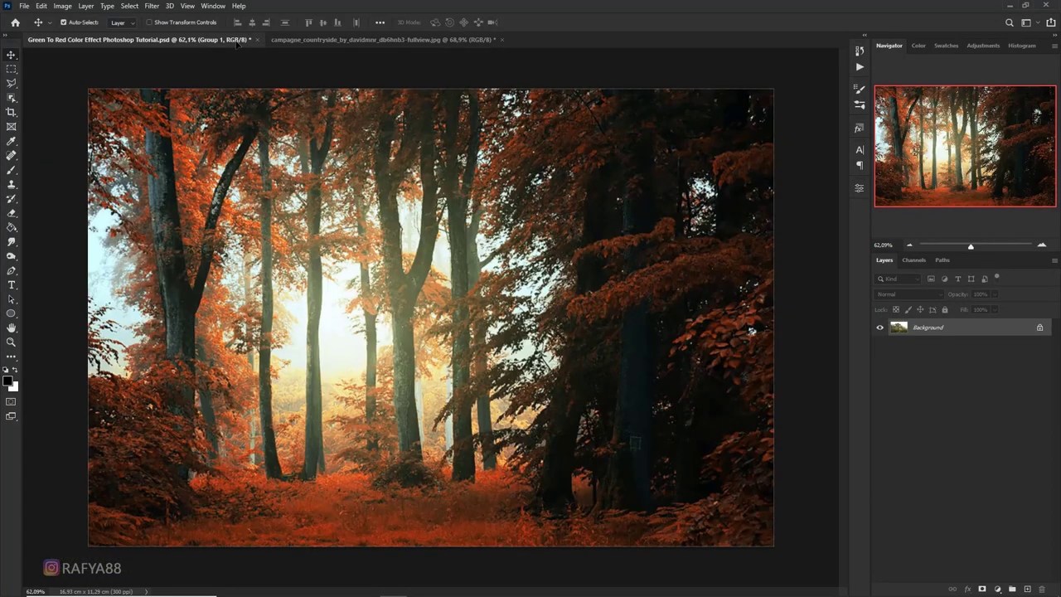
{"action": "left_click_drag", "start_coordinate": [238, 44], "coordinate": [395, 225]}
{"action": "scroll", "coordinate": [419, 274], "scroll_direction": "down", "scroll_amount": 2}
{"action": "mouse_move", "coordinate": [376, 274]}
{"action": "left_mouse_down"}
{"action": "mouse_move", "coordinate": [412, 323]}
{"action": "mouse_move", "coordinate": [412, 348]}
{"action": "left_mouse_up"}
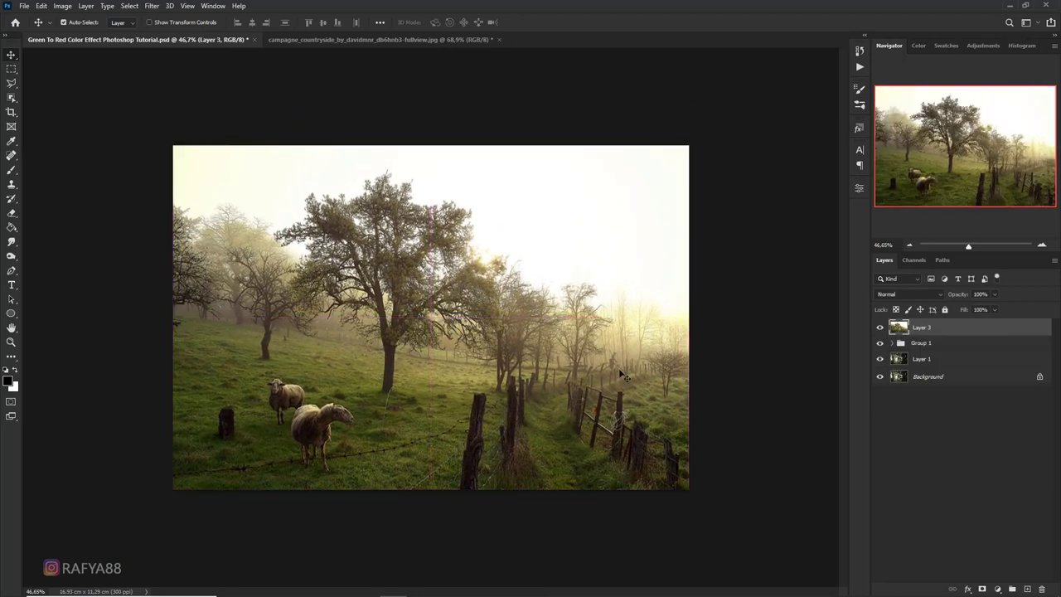
{"action": "left_click_drag", "start_coordinate": [933, 330], "coordinate": [946, 355]}
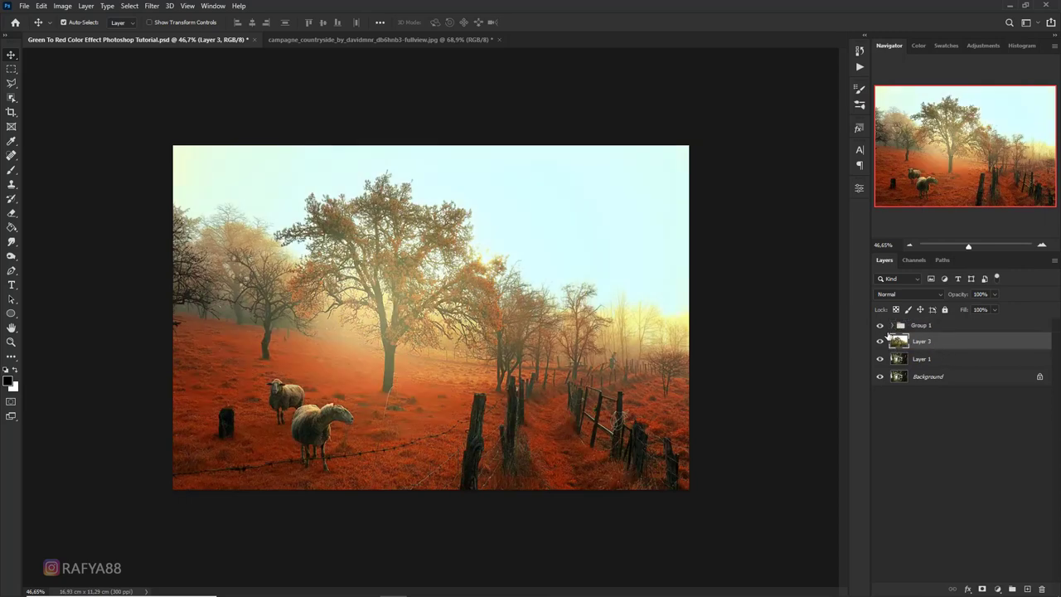
Hide Selective Color 2, then move both glow layers right and enlarge them
{"action": "left_click", "coordinate": [892, 326]}
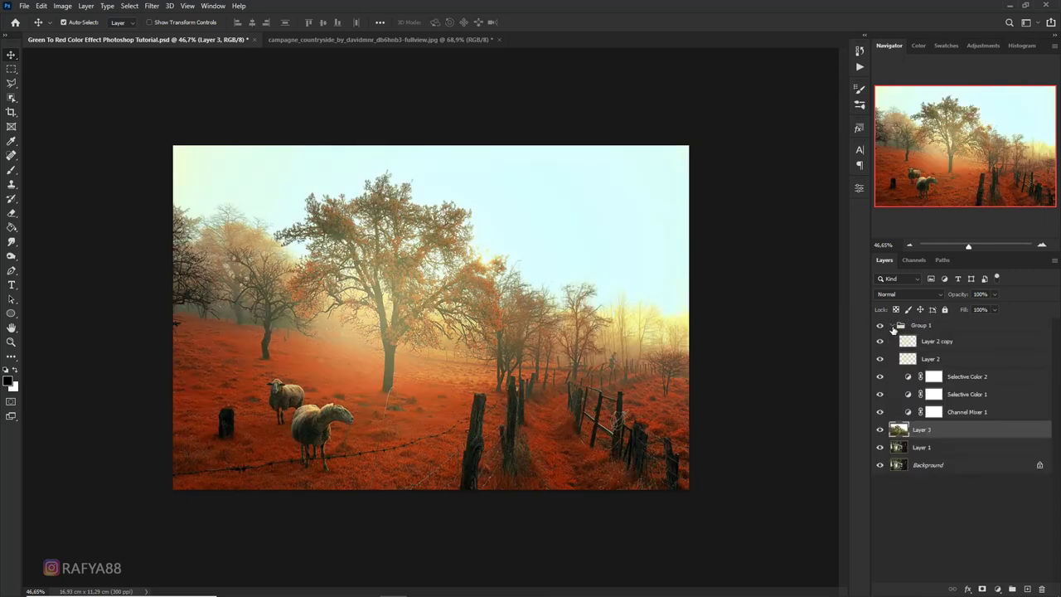
{"action": "left_click", "coordinate": [881, 378]}
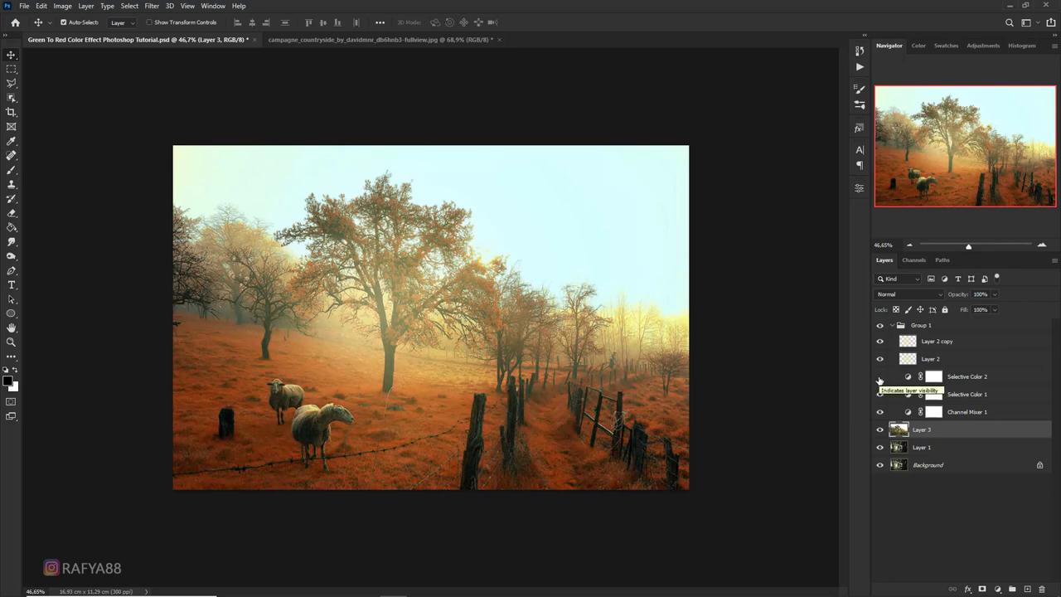
{"action": "left_click", "coordinate": [946, 343]}
{"action": "left_click", "coordinate": [947, 359], "text": "shift"}
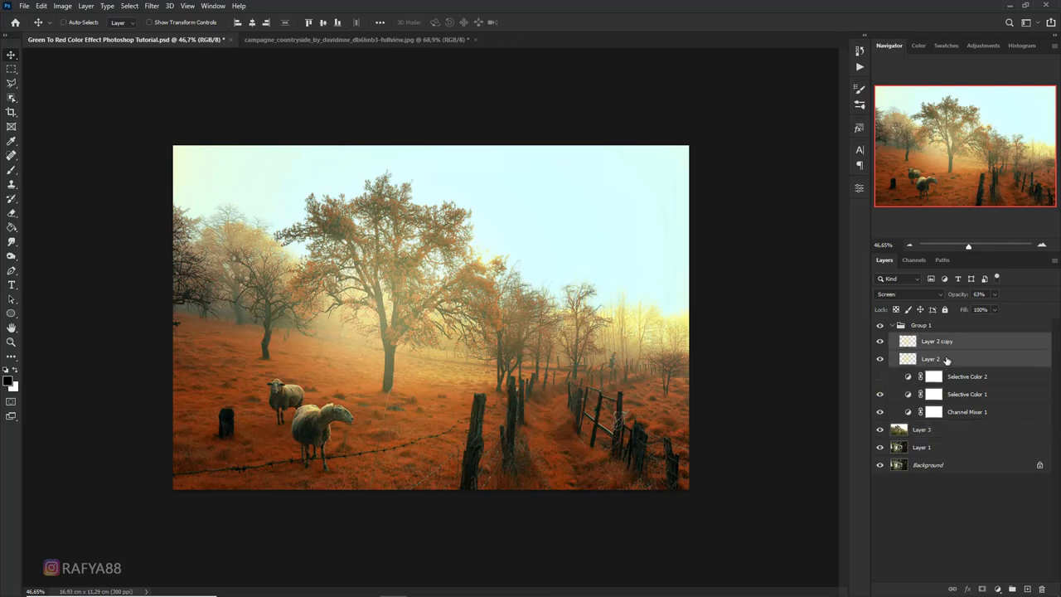
{"action": "key", "text": "ctrl+t"}
{"action": "left_click_drag", "start_coordinate": [442, 348], "coordinate": [556, 349]}
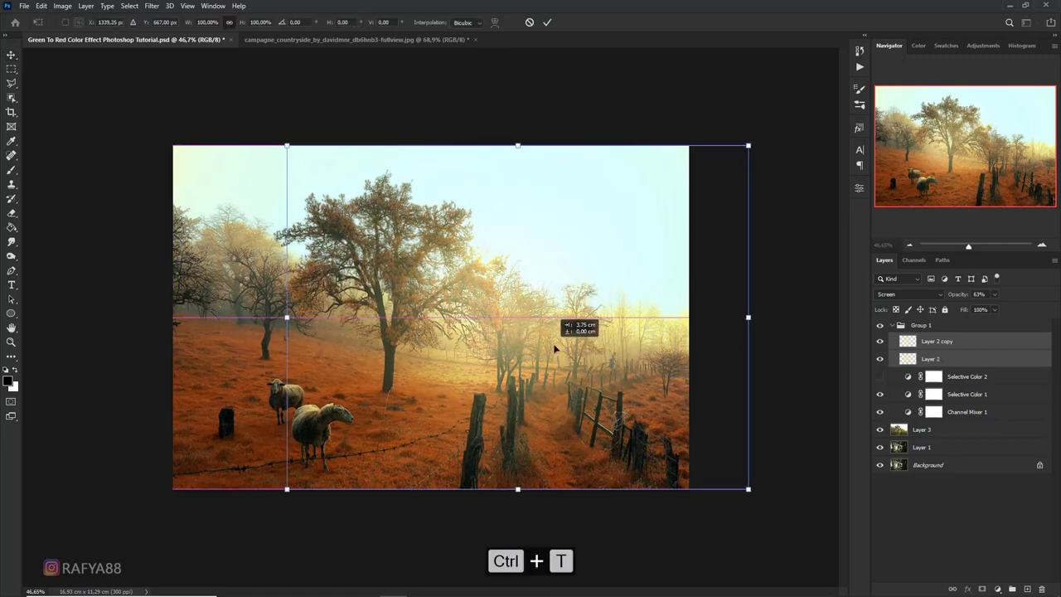
{"action": "mouse_move", "coordinate": [751, 490]}
{"action": "left_mouse_down"}
{"action": "mouse_move", "coordinate": [805, 486]}
{"action": "mouse_move", "coordinate": [821, 462]}
{"action": "left_mouse_up"}
{"action": "key", "text": "Return"}
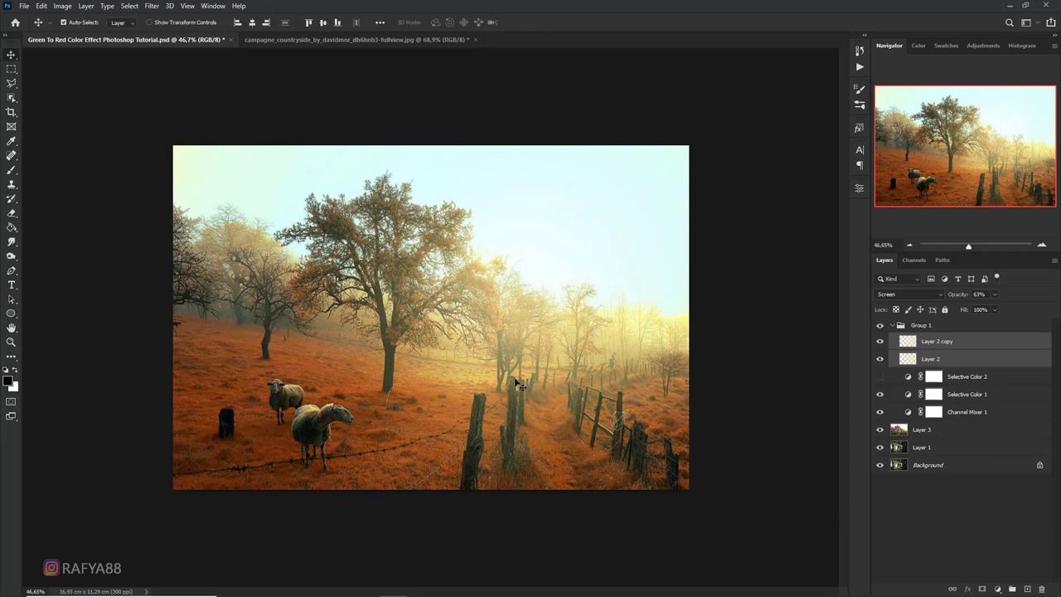
{"action": "left_click", "coordinate": [929, 325]}
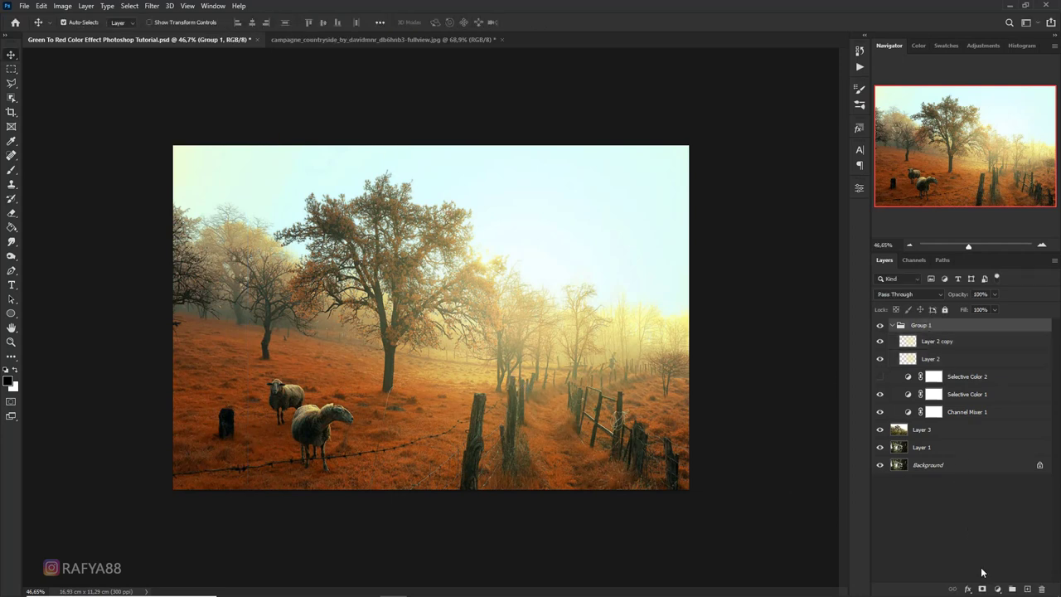
Add a Levels layer to Group 1 with Blue output levels set to 39–230
{"action": "left_click", "coordinate": [999, 590]}
{"action": "left_click", "coordinate": [993, 435]}
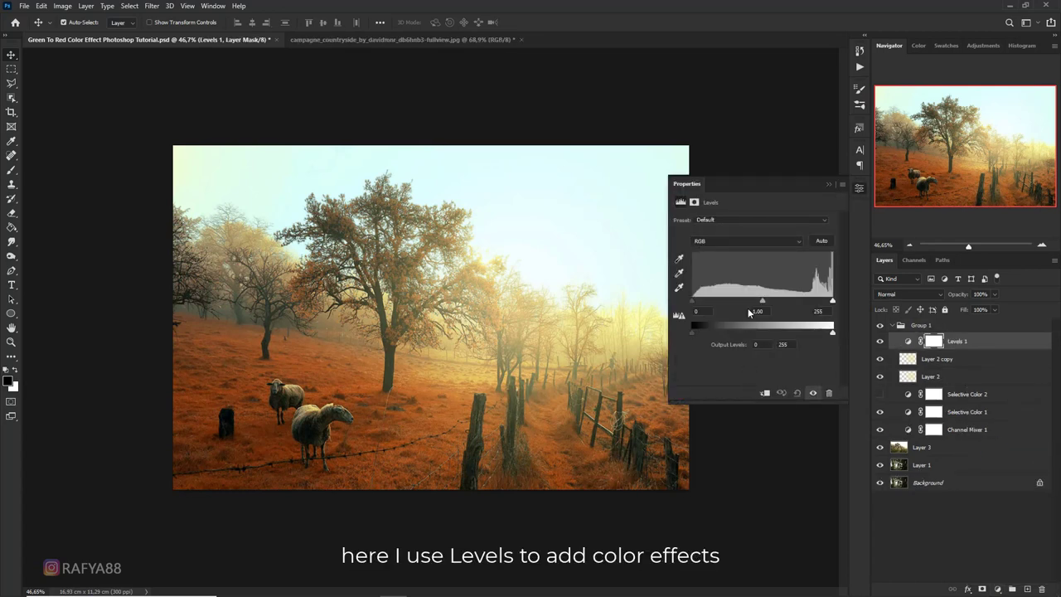
{"action": "left_click", "coordinate": [719, 242]}
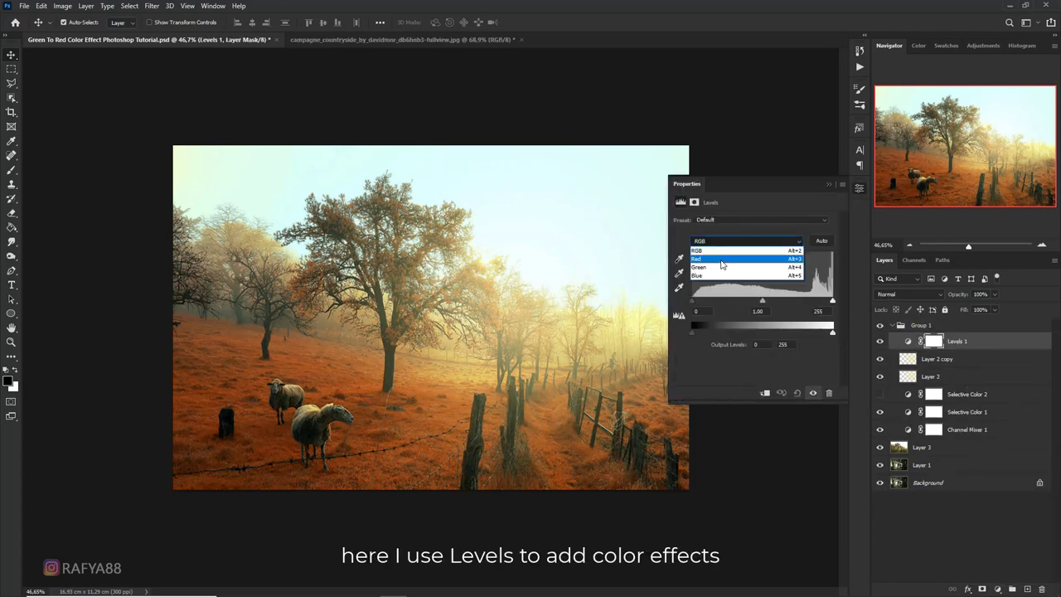
{"action": "left_click", "coordinate": [713, 270]}
{"action": "left_click_drag", "start_coordinate": [698, 330], "coordinate": [717, 334]}
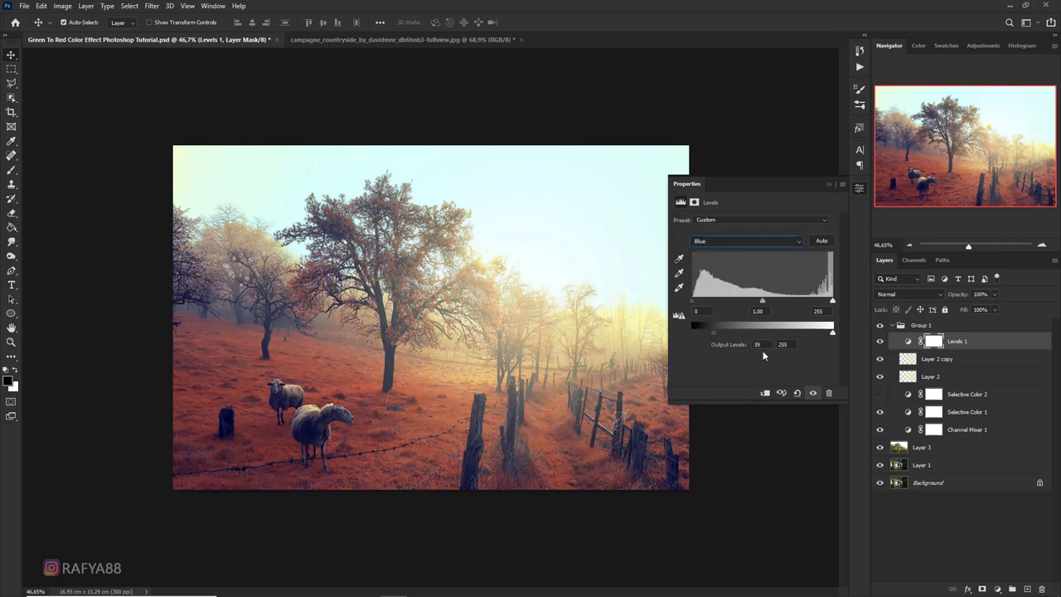
{"action": "left_click_drag", "start_coordinate": [833, 333], "coordinate": [819, 335]}
{"action": "left_click", "coordinate": [880, 341]}
{"action": "left_click", "coordinate": [880, 341]}
{"action": "left_click", "coordinate": [828, 184]}
{"action": "scroll", "coordinate": [684, 360], "scroll_direction": "down", "scroll_amount": 3}
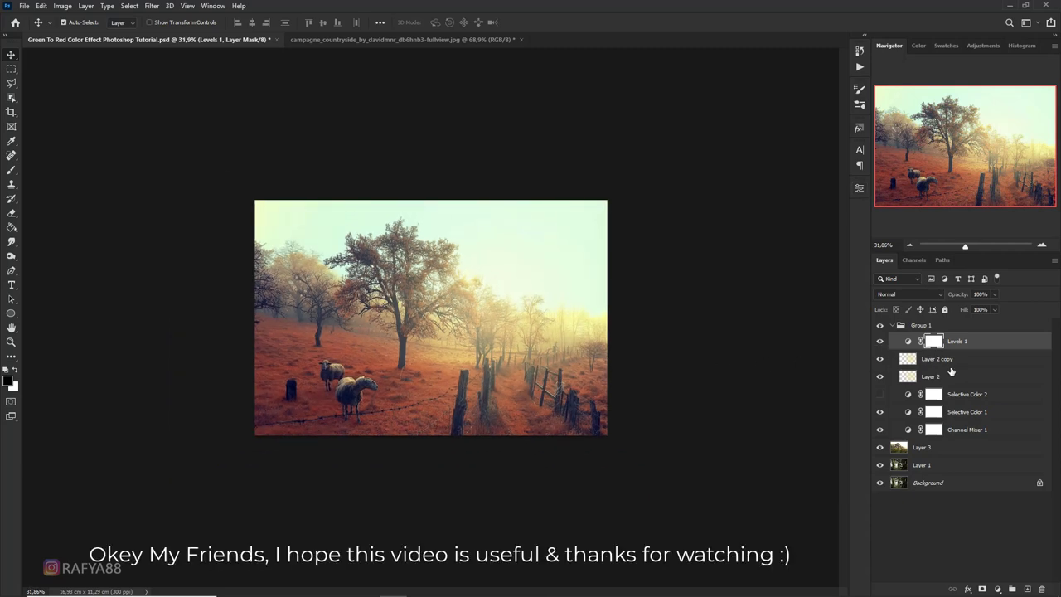
{"action": "left_click", "coordinate": [879, 325]}
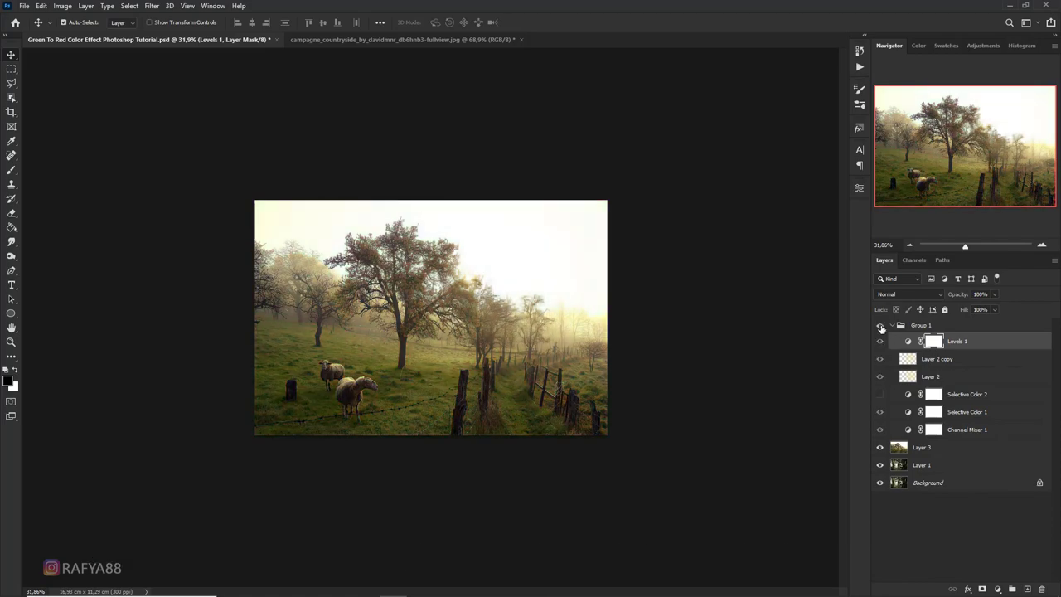
{"action": "left_click", "coordinate": [880, 325]}
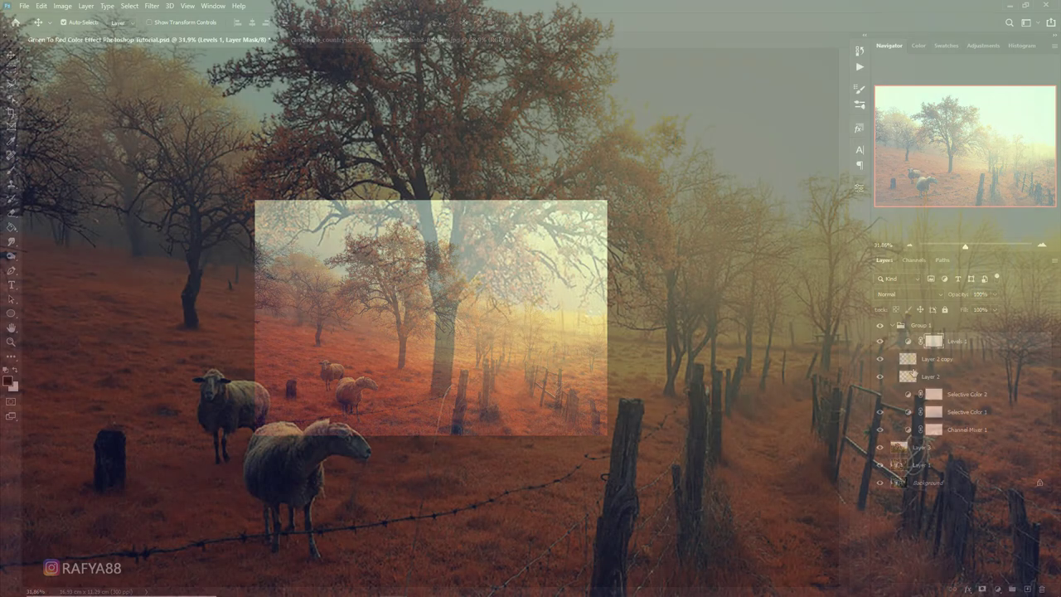